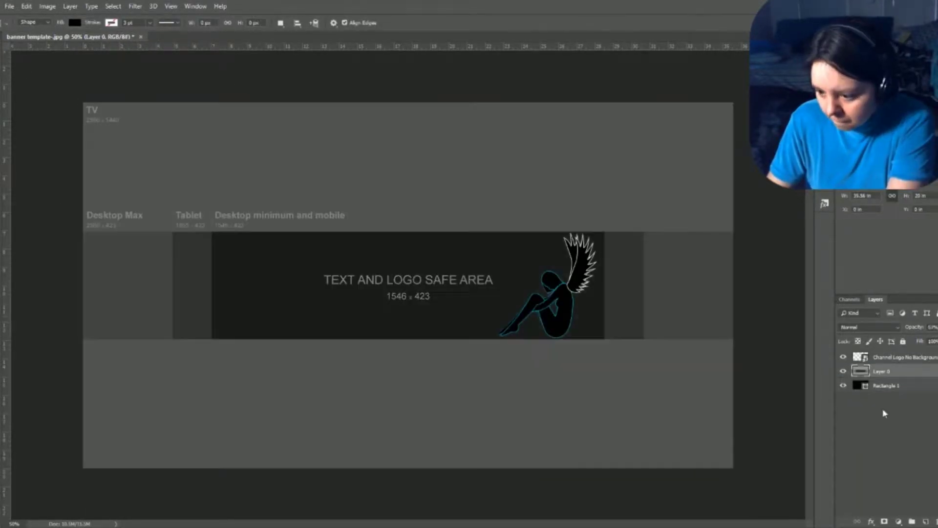
Step: Draw a dark rectangle covering the banner template
{"action": "left_click_drag", "start_coordinate": [83, 232], "coordinate": [733, 340]}
{"action": "key", "text": "v"}
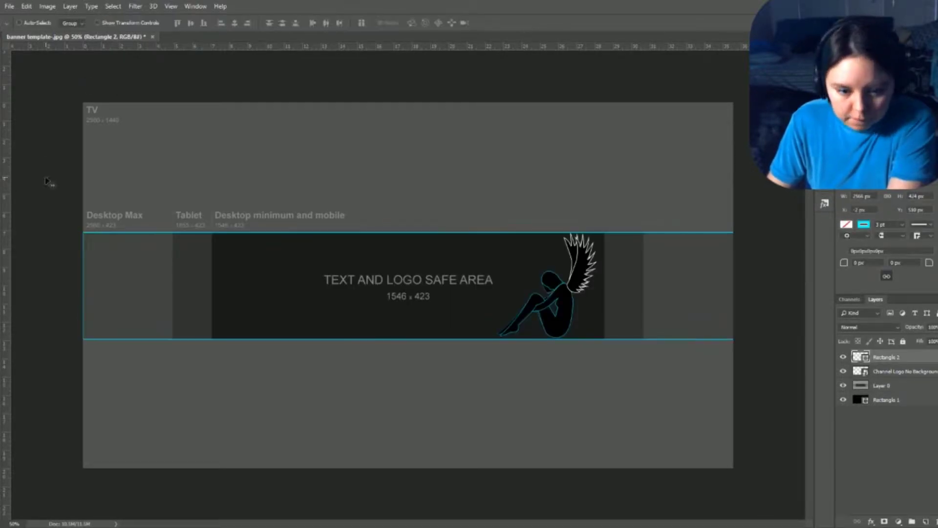
Step: Add the tagline 'Let's Plays Vlogs Short Films' as a new text layer
{"action": "key", "text": "t"}
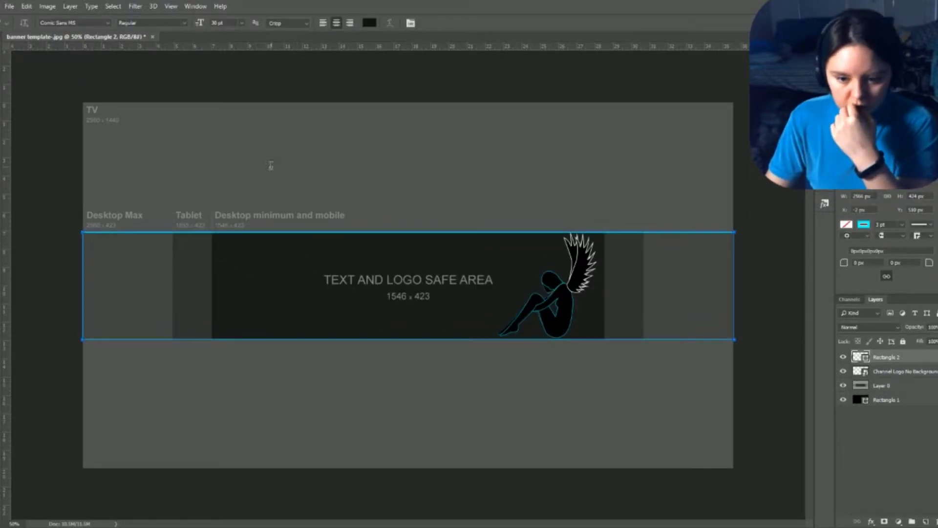
{"action": "left_click", "coordinate": [268, 165]}
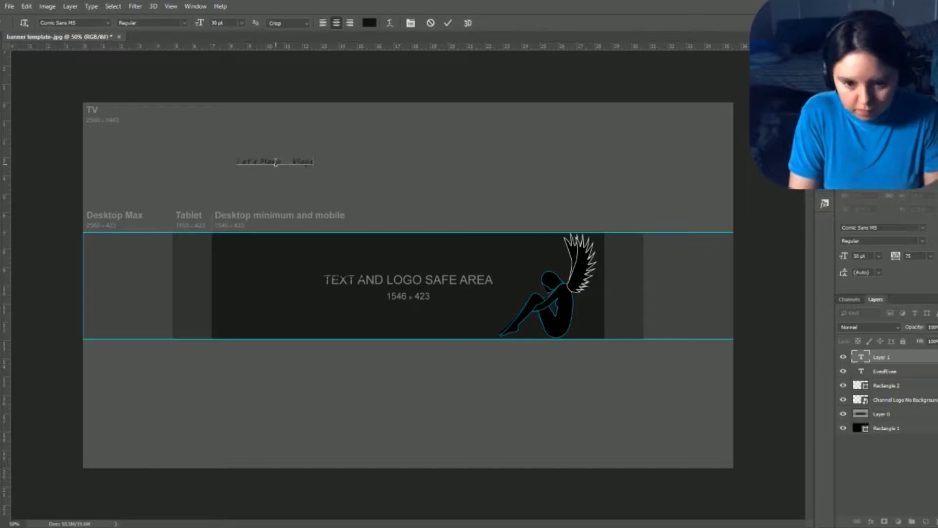
{"action": "key", "text": "ctrl+Return"}
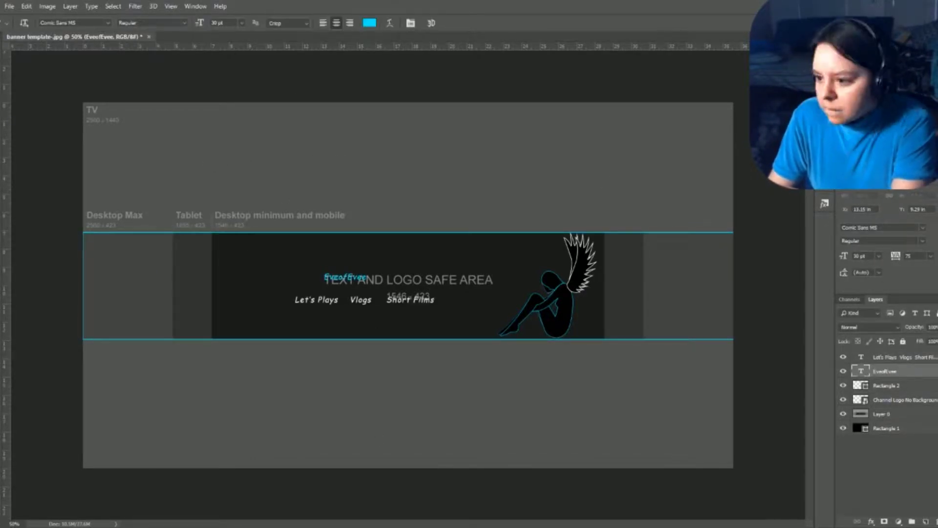
Step: Reposition the EveofEvee title and the tagline within the banner's safe area
{"action": "key", "text": "v"}
{"action": "left_click_drag", "start_coordinate": [390, 266], "coordinate": [386, 279]}
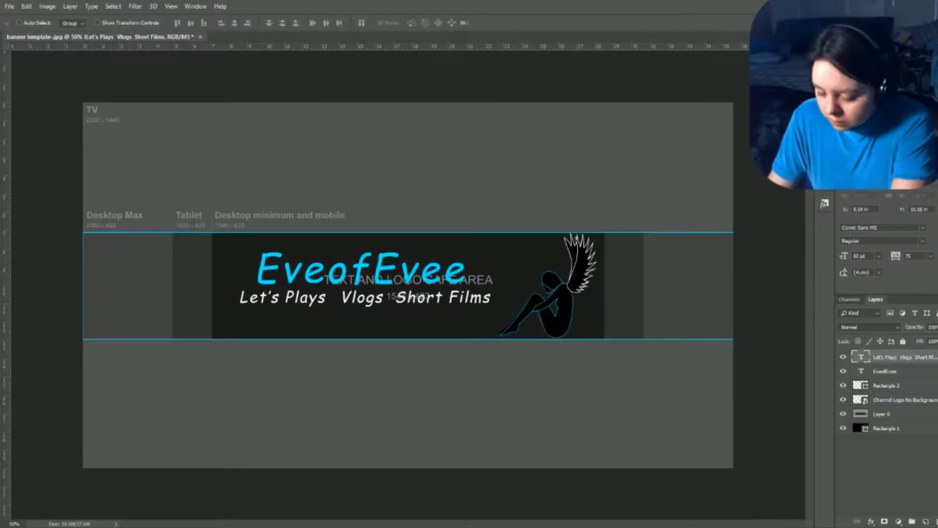
{"action": "left_click_drag", "start_coordinate": [427, 303], "coordinate": [422, 307]}
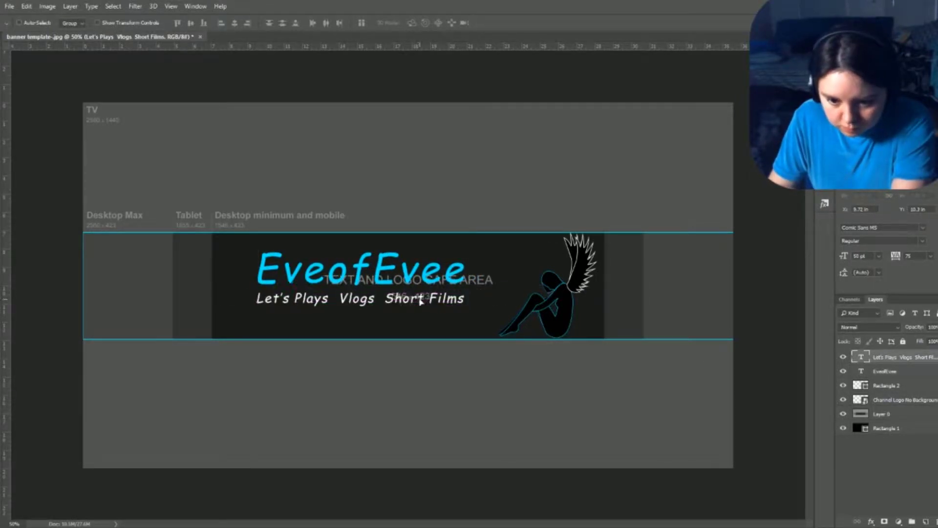
{"action": "left_click", "coordinate": [872, 432]}
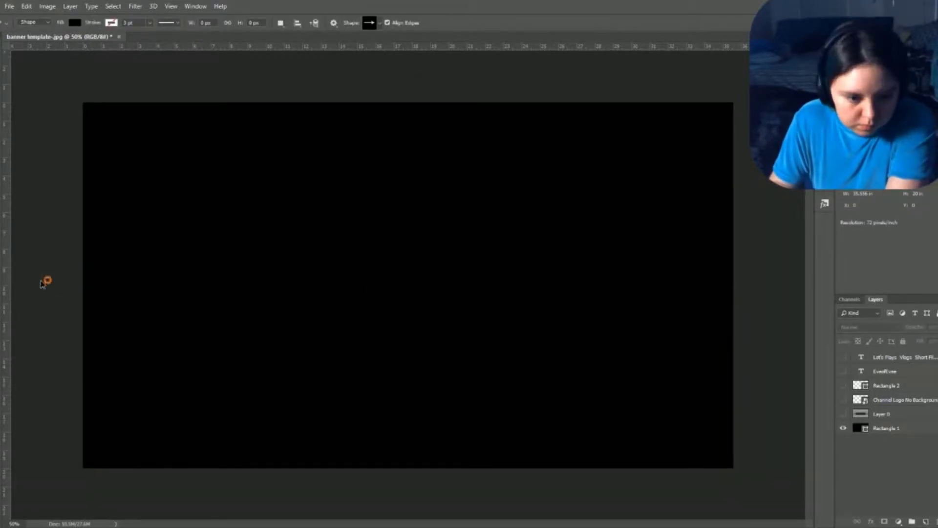
{"action": "key", "text": "Escape"}
{"action": "key", "text": "p"}
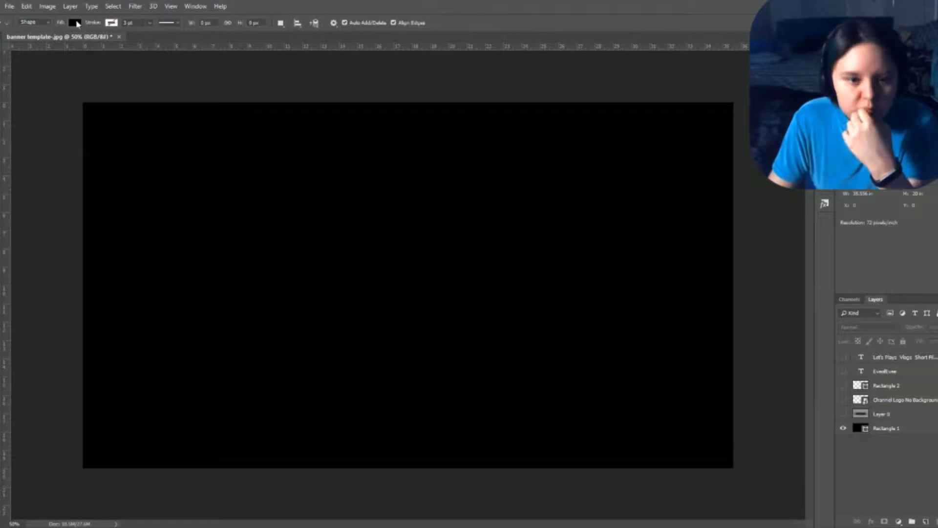
{"action": "left_click_drag", "start_coordinate": [187, 153], "coordinate": [191, 180]}
{"action": "key", "text": "Delete"}
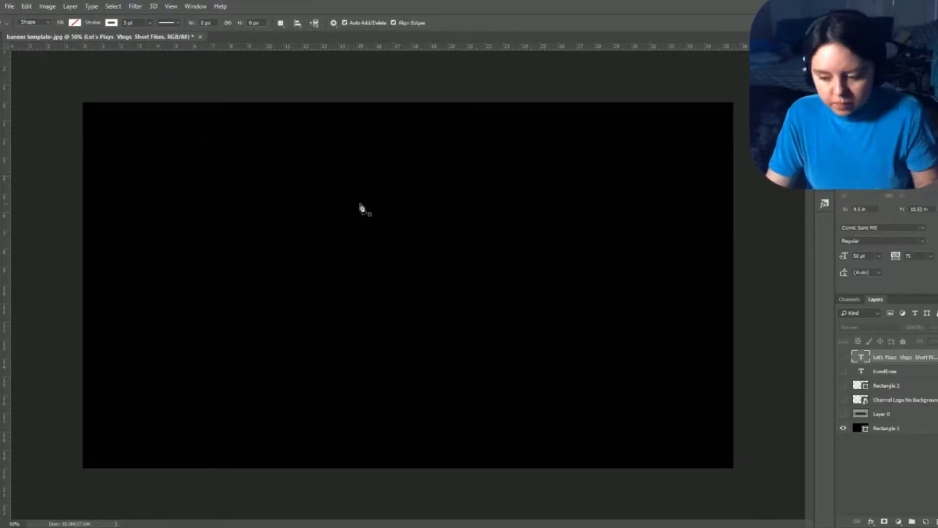
{"action": "key", "text": "u"}
{"action": "left_click_drag", "start_coordinate": [246, 188], "coordinate": [201, 240]}
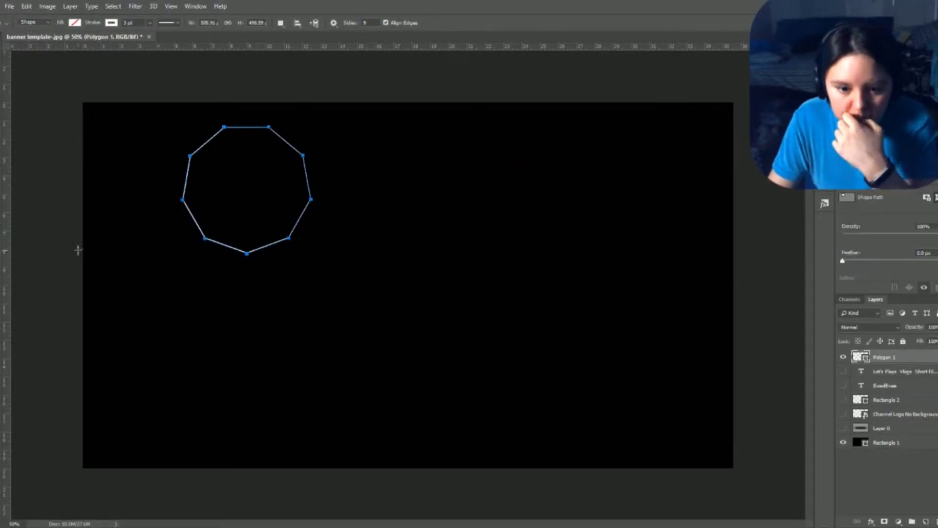
{"action": "key", "text": "u"}
{"action": "key", "text": "shift+u"}
{"action": "mouse_move", "coordinate": [225, 127]}
{"action": "left_mouse_down"}
{"action": "mouse_move", "coordinate": [288, 238]}
{"action": "mouse_move", "coordinate": [247, 253]}
{"action": "mouse_move", "coordinate": [205, 238]}
{"action": "mouse_move", "coordinate": [311, 198]}
{"action": "mouse_move", "coordinate": [184, 198]}
{"action": "mouse_move", "coordinate": [303, 155]}
{"action": "left_mouse_up"}
{"action": "left_click_drag", "start_coordinate": [190, 155], "coordinate": [303, 155]}
{"action": "left_click_drag", "start_coordinate": [248, 252], "coordinate": [248, 252]}
{"action": "left_click_drag", "start_coordinate": [303, 155], "coordinate": [288, 236]}
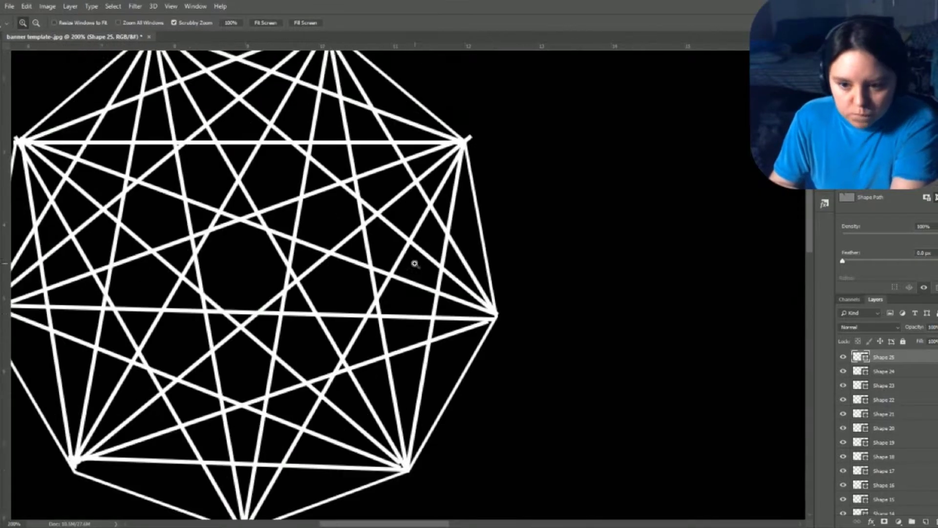
{"action": "key", "text": "u"}
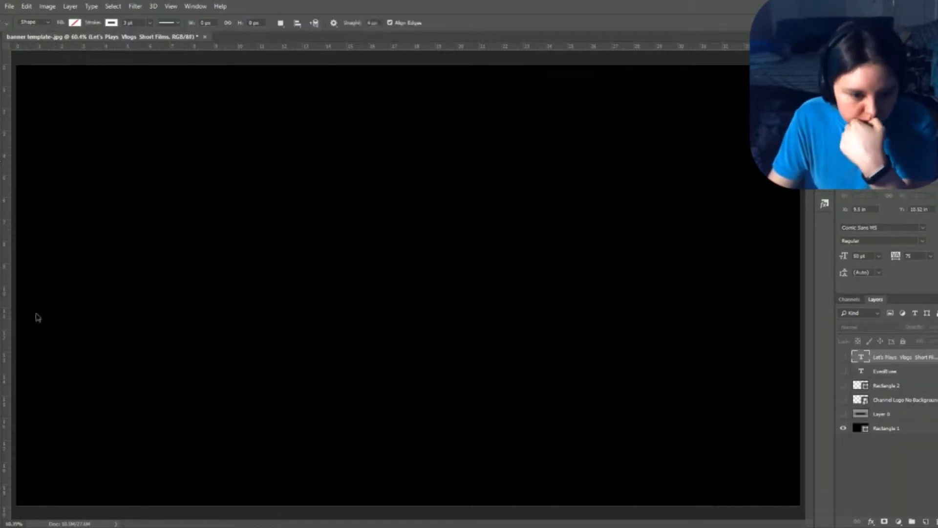
Step: Draw a short vertical white line, add two evenly spaced copies, and merge the three
{"action": "left_click_drag", "start_coordinate": [300, 123], "coordinate": [301, 171]}
{"action": "key", "text": "ctrl+j"}
{"action": "key", "text": "v"}
{"action": "key", "text": "ctrl+j"}
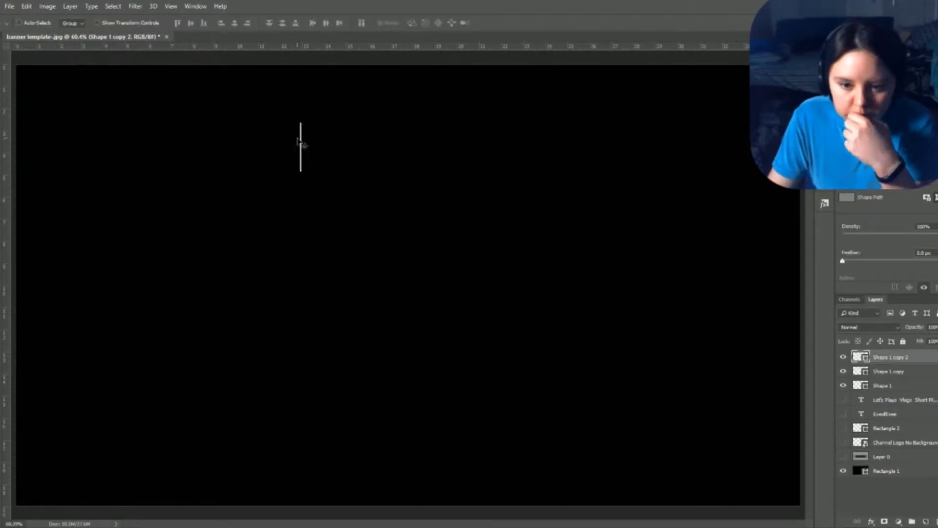
{"action": "left_click", "coordinate": [905, 369]}
{"action": "left_click_drag", "start_coordinate": [318, 152], "coordinate": [339, 153]}
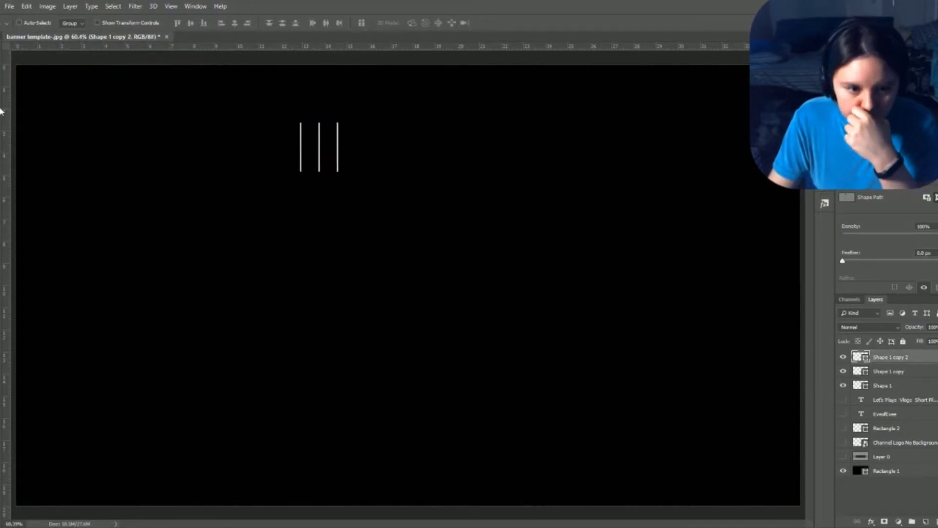
{"action": "left_click", "coordinate": [882, 386], "text": "shift"}
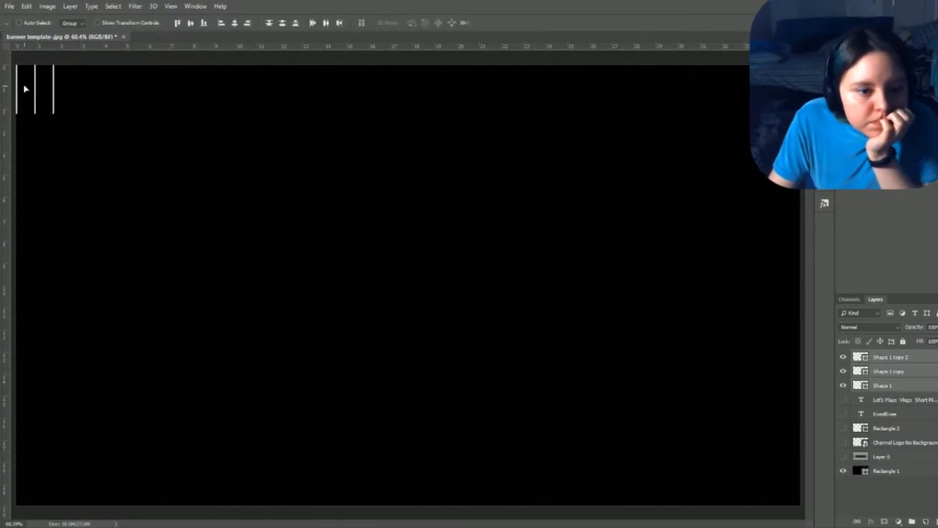
{"action": "key", "text": "ctrl+e"}
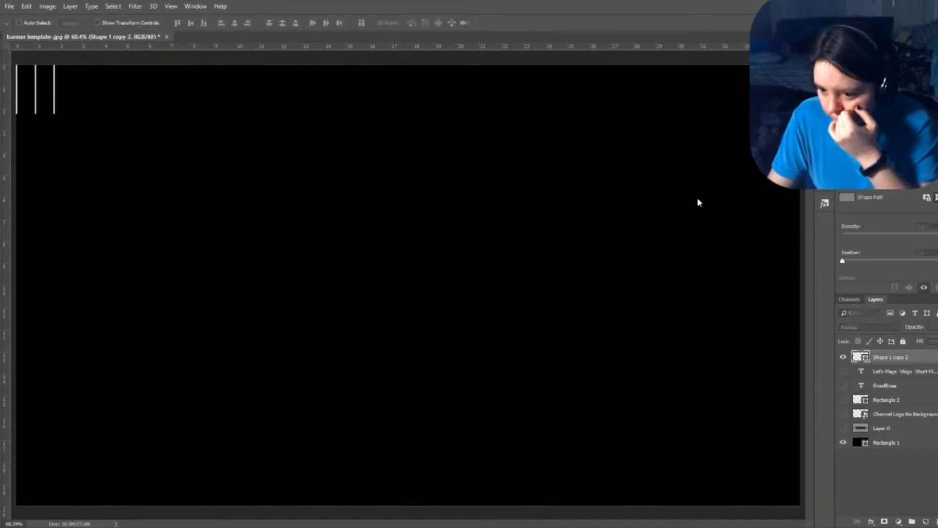
Step: Repeat the three-line set down the left edge to six groups and merge them
{"action": "left_click_drag", "start_coordinate": [698, 202], "coordinate": [698, 266]}
{"action": "key", "text": "ctrl+1"}
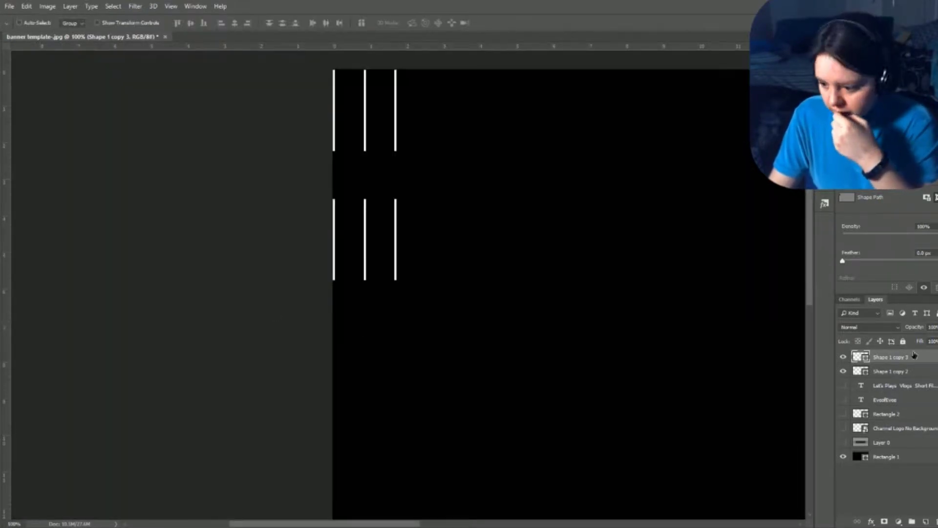
{"action": "left_click_drag", "start_coordinate": [407, 215], "coordinate": [407, 337]}
{"action": "key", "text": "z"}
{"action": "key", "text": "ctrl+0"}
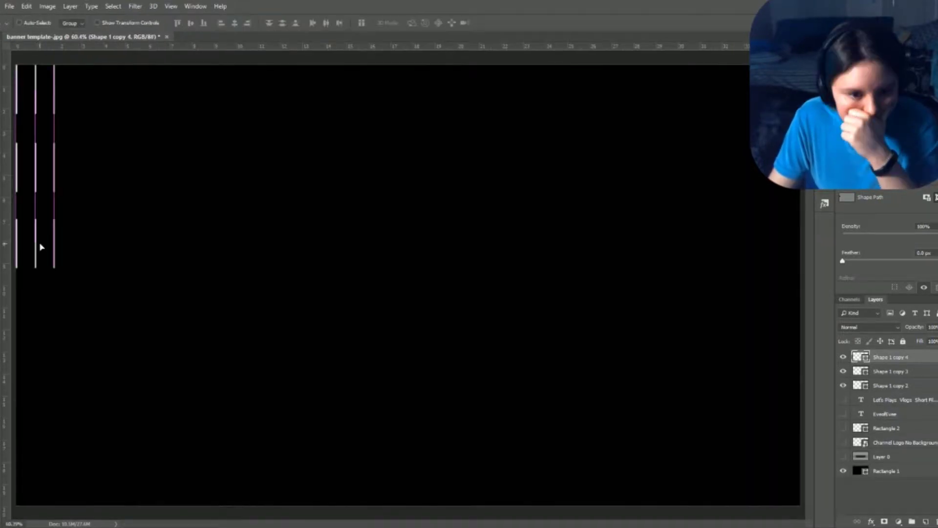
{"action": "left_click_drag", "start_coordinate": [41, 247], "coordinate": [37, 491]}
{"action": "left_click", "coordinate": [896, 433], "text": "shift"}
{"action": "key", "text": "ctrl+e"}
{"action": "key", "text": "z"}
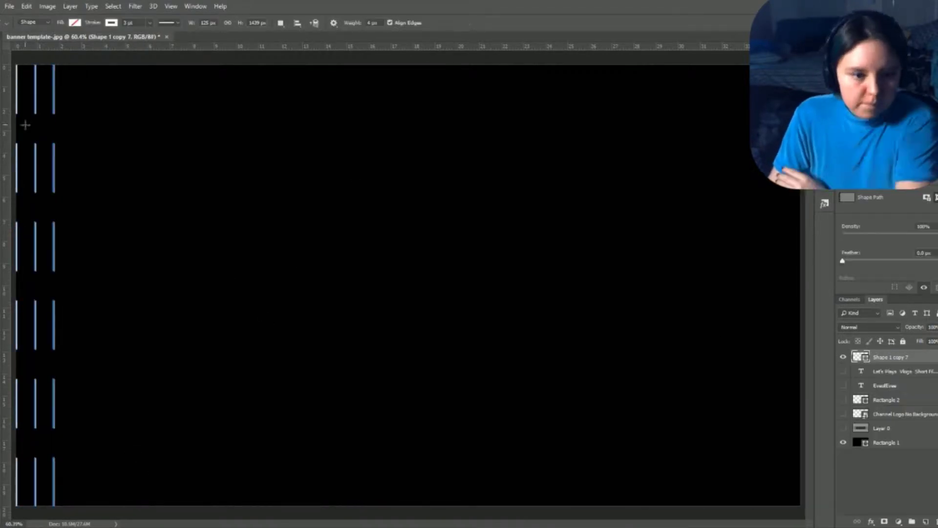
{"action": "left_click", "coordinate": [29, 130]}
Step: Draw diagonal strands between the first two vertical line groups
{"action": "left_click_drag", "start_coordinate": [240, 524], "coordinate": [245, 523]}
{"action": "key", "text": "u"}
{"action": "left_click_drag", "start_coordinate": [230, 146], "coordinate": [354, 345]}
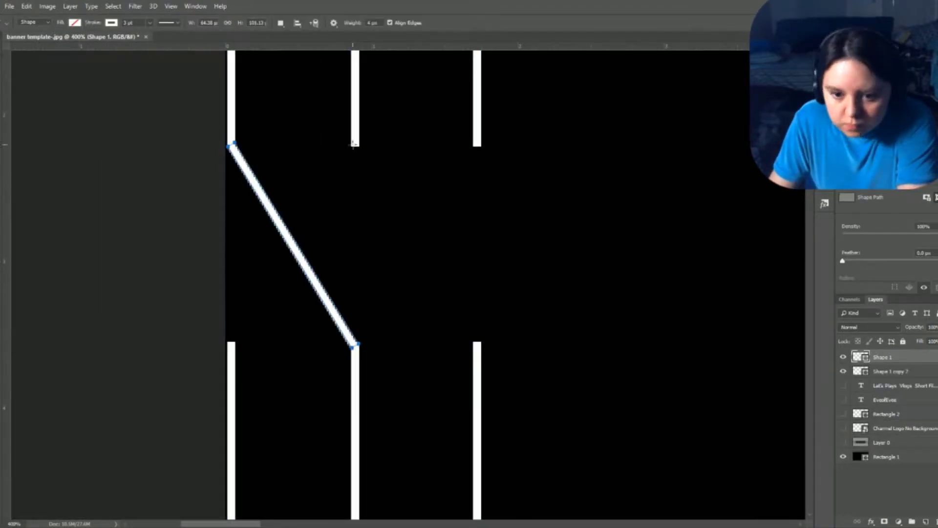
{"action": "left_click_drag", "start_coordinate": [357, 146], "coordinate": [478, 344]}
{"action": "key", "text": "a"}
{"action": "key", "text": "u"}
{"action": "mouse_move", "coordinate": [231, 345]}
{"action": "left_mouse_down"}
{"action": "mouse_move", "coordinate": [478, 144]}
{"action": "mouse_move", "coordinate": [354, 346]}
{"action": "left_mouse_up"}
{"action": "key", "text": "ctrl+z"}
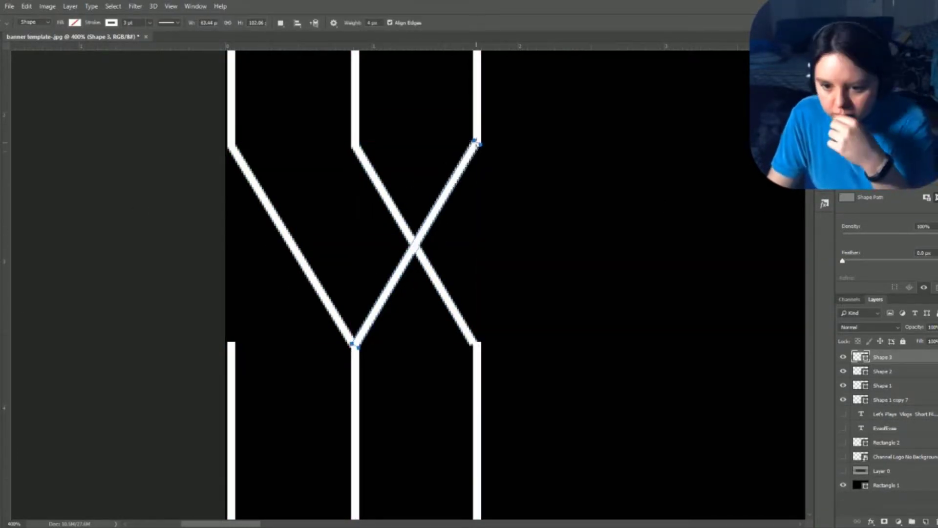
Step: Draw a long top-right to lower-left diagonal and mask it where it passes under
{"action": "left_click_drag", "start_coordinate": [478, 145], "coordinate": [413, 247]}
{"action": "key", "text": "Delete"}
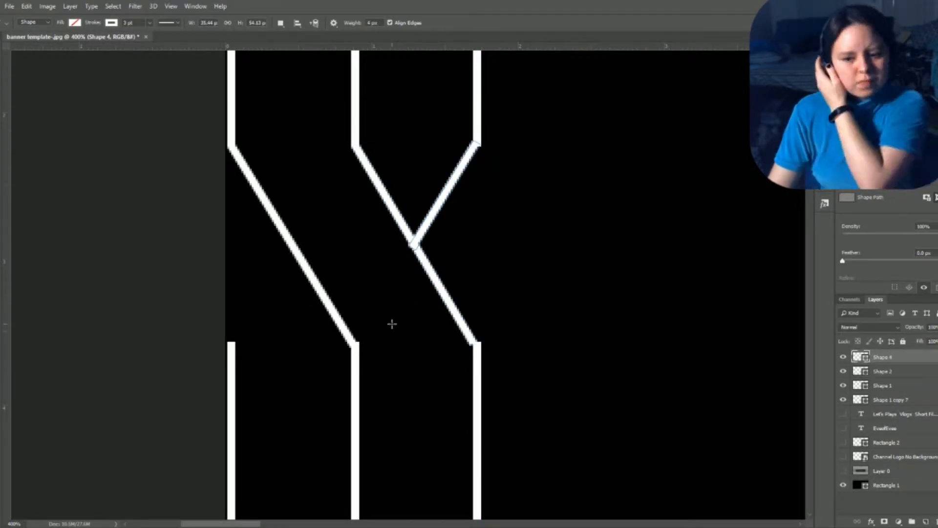
{"action": "key", "text": "Delete"}
{"action": "left_click_drag", "start_coordinate": [478, 144], "coordinate": [229, 344]}
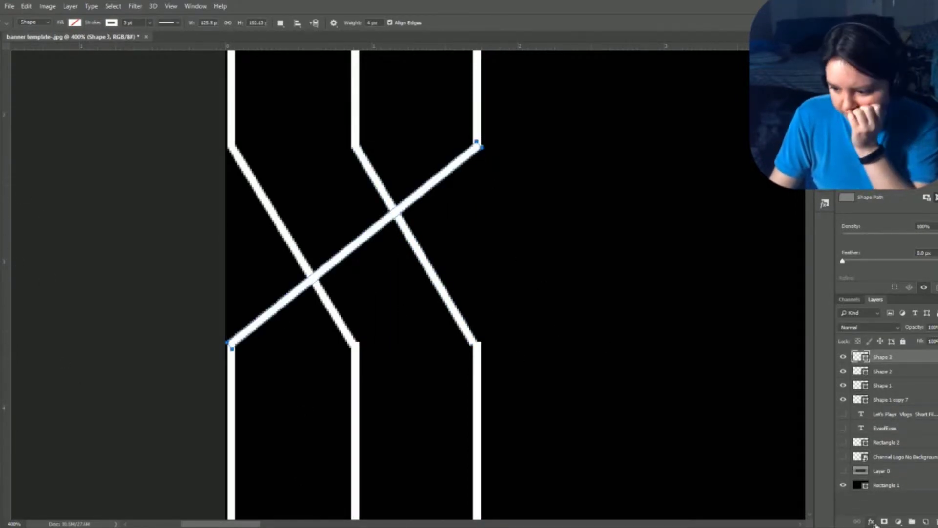
{"action": "key", "text": "b"}
{"action": "left_click_drag", "start_coordinate": [337, 254], "coordinate": [362, 239]}
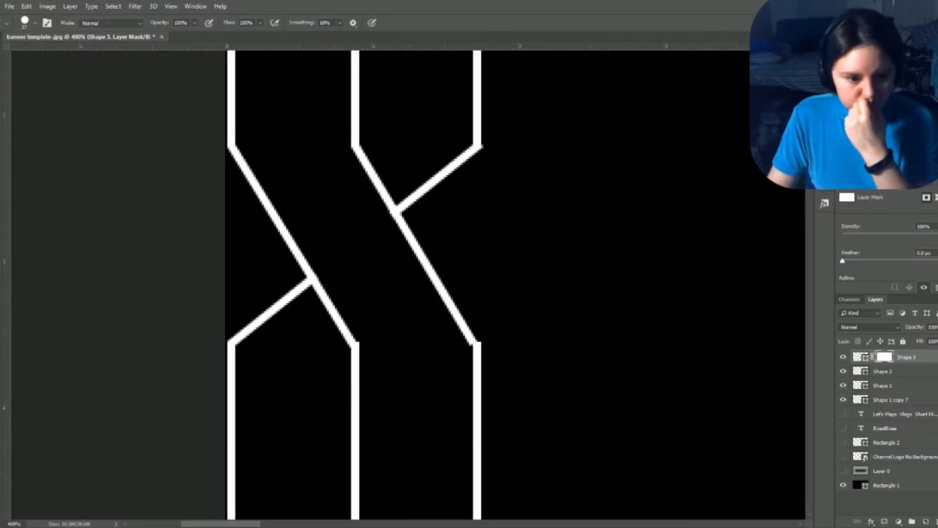
{"action": "key", "text": "a"}
{"action": "left_click", "coordinate": [343, 334]}
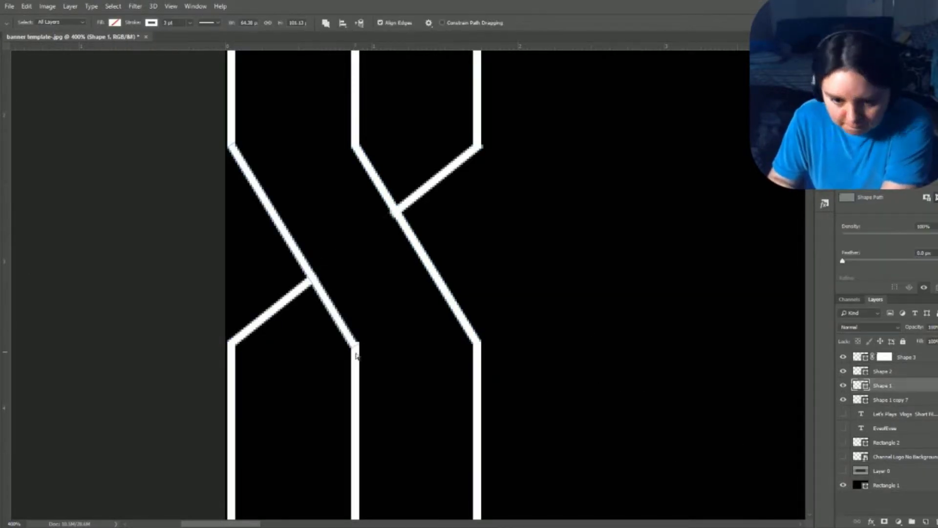
{"action": "key", "text": "z"}
{"action": "key", "text": "ctrl+minus"}
{"action": "key", "text": "ctrl+minus"}
{"action": "key", "text": "ctrl+minus"}
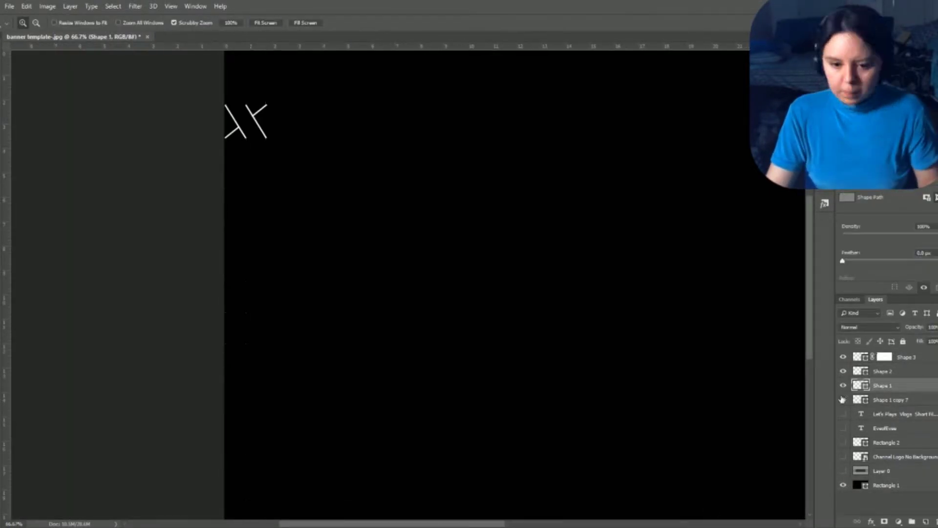
Step: Duplicate the diagonal strands, move the copy down to the next line gap, and merge it
{"action": "left_click", "coordinate": [842, 400]}
{"action": "left_click", "coordinate": [904, 357], "text": "shift"}
{"action": "key", "text": "ctrl+j"}
{"action": "key", "text": "v"}
{"action": "left_click_drag", "start_coordinate": [246, 122], "coordinate": [261, 294]}
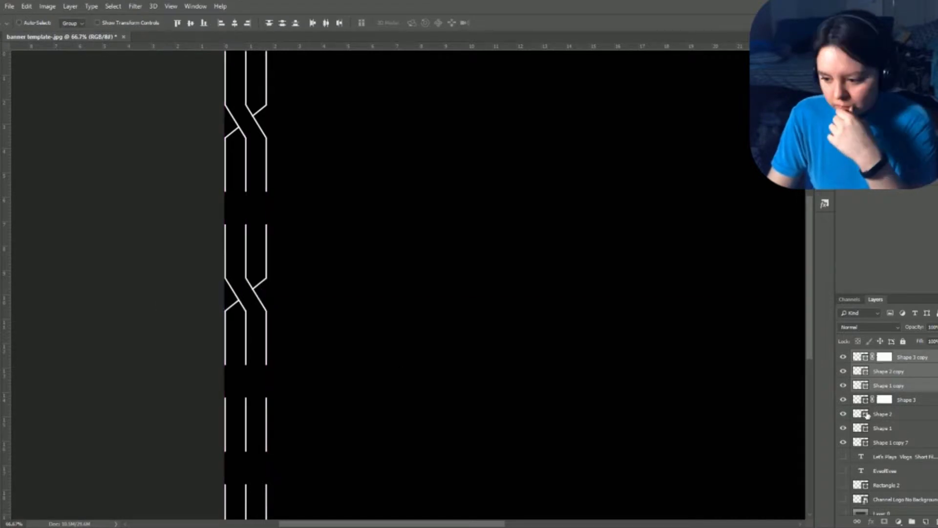
{"action": "key", "text": "ctrl+e"}
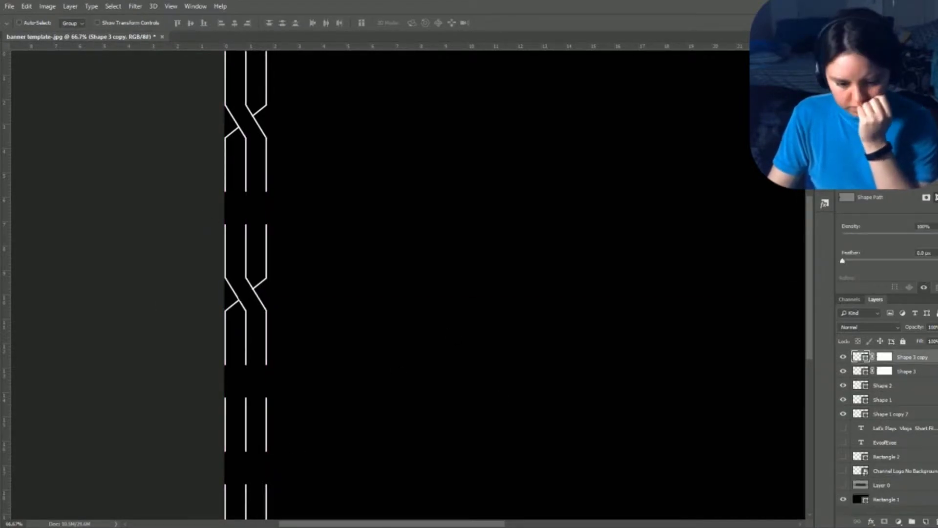
{"action": "scroll", "coordinate": [205, 245], "scroll_direction": "down", "scroll_amount": 3}
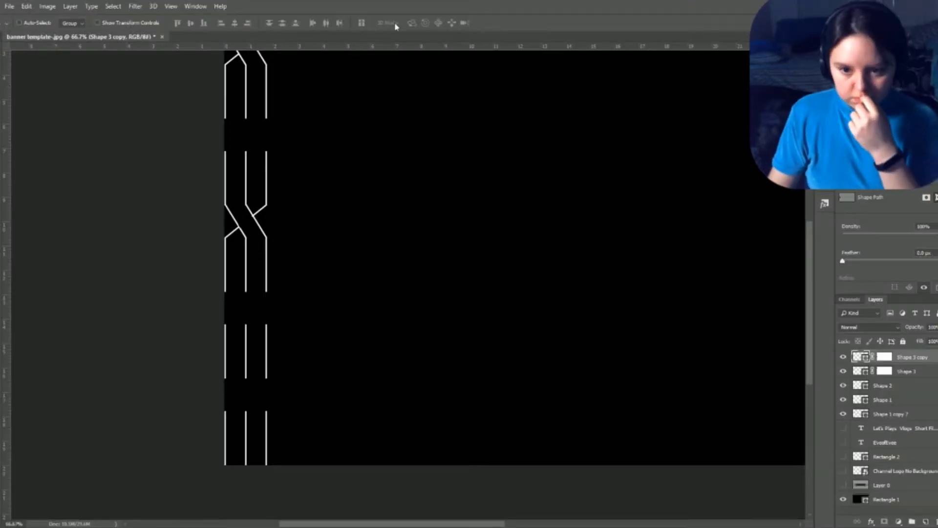
{"action": "left_click_drag", "start_coordinate": [244, 220], "coordinate": [248, 394]}
Step: Paint black on the braid copy's mask at the strand crossings
{"action": "key", "text": "b"}
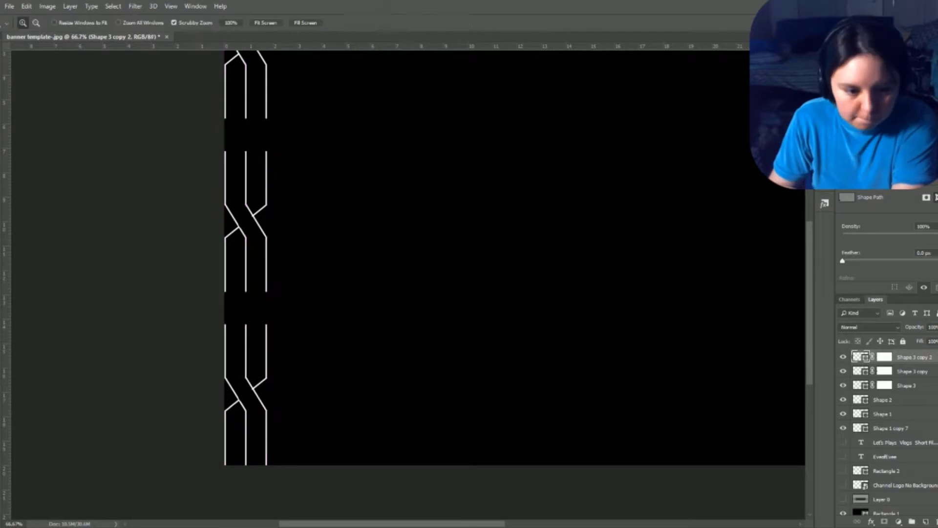
{"action": "key", "text": "ctrl+plus"}
{"action": "key", "text": "ctrl+plus"}
{"action": "key", "text": "ctrl+plus"}
{"action": "scroll", "coordinate": [298, 205], "scroll_direction": "up", "scroll_amount": 2}
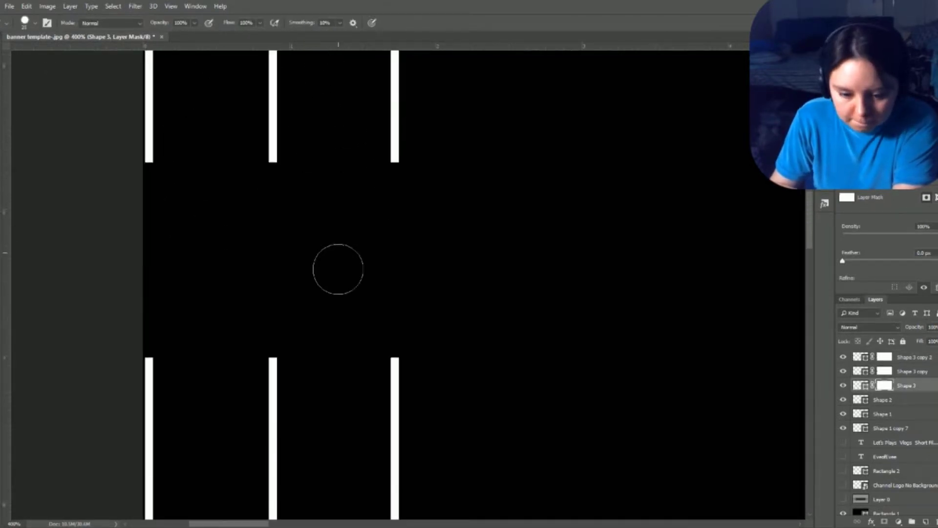
{"action": "key", "text": "alt+bracketleft"}
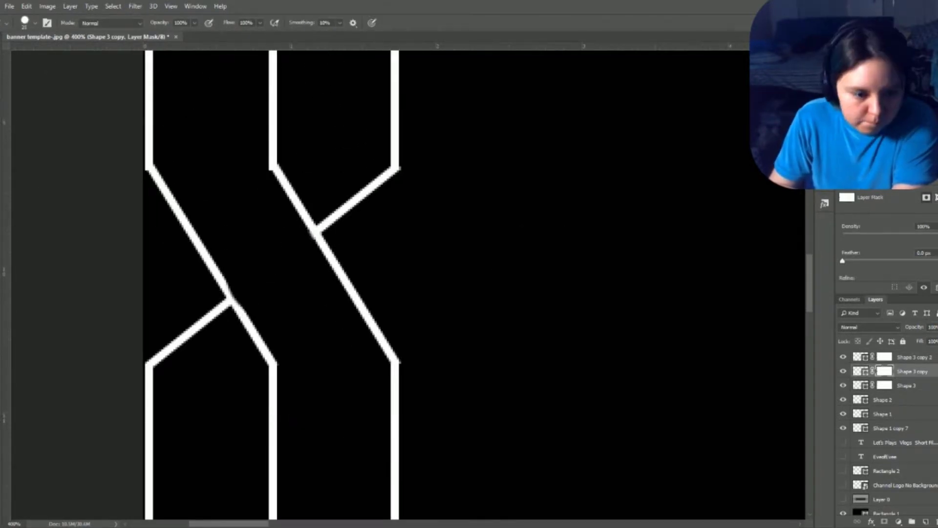
{"action": "scroll", "coordinate": [15, 318], "scroll_direction": "down", "scroll_amount": 3}
{"action": "scroll", "coordinate": [196, 293], "scroll_direction": "up", "scroll_amount": 2}
{"action": "key", "text": "v"}
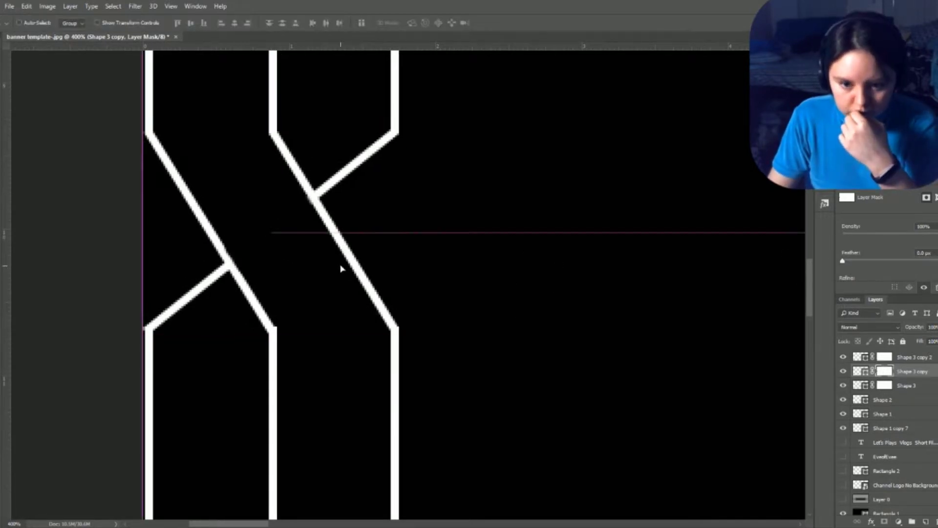
{"action": "key", "text": "a"}
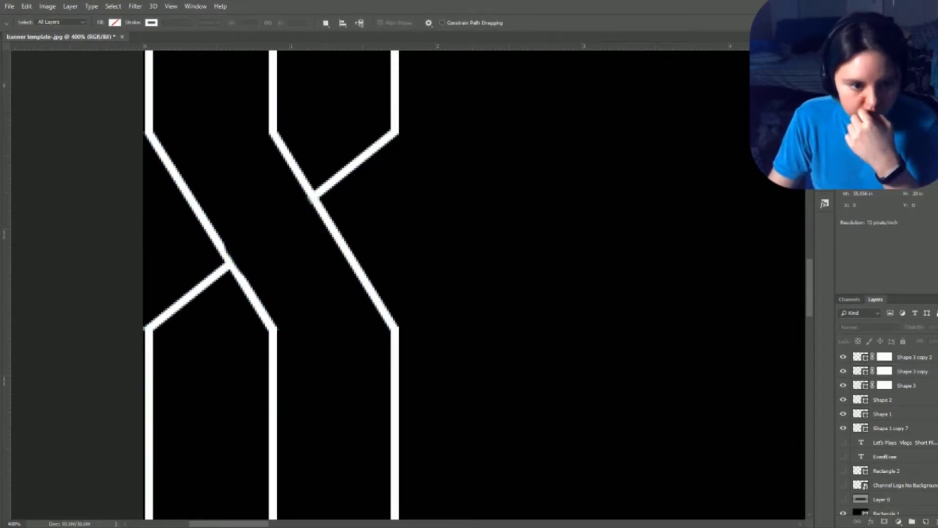
{"action": "key", "text": "b"}
{"action": "key", "text": "ctrl+backslash"}
Step: Mask the lower crossing on Shape 3 and Shape 3 copy 2 to finish the over-under weave
{"action": "key", "text": "z"}
{"action": "left_click_drag", "start_coordinate": [313, 324], "coordinate": [342, 324]}
{"action": "key", "text": "b"}
{"action": "left_click", "coordinate": [881, 386]}
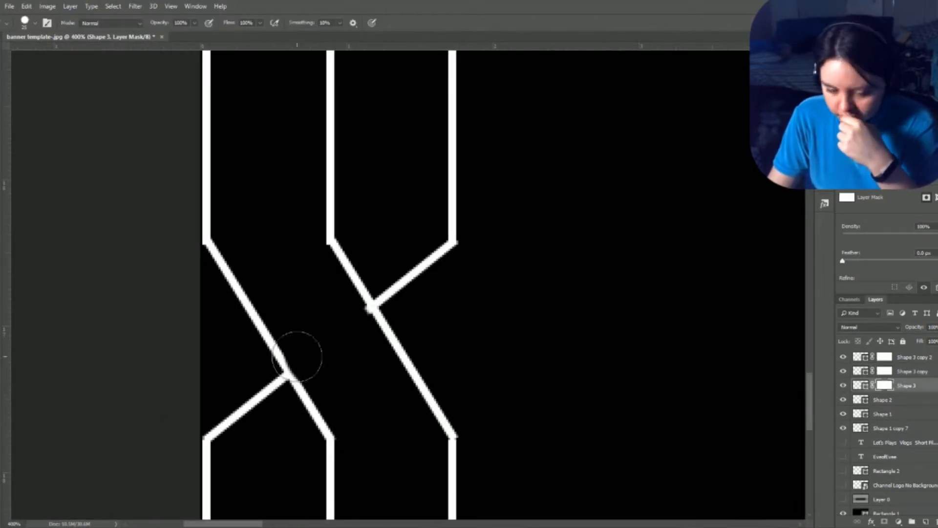
{"action": "key", "text": "alt+bracketright"}
{"action": "key", "text": "alt+bracketright"}
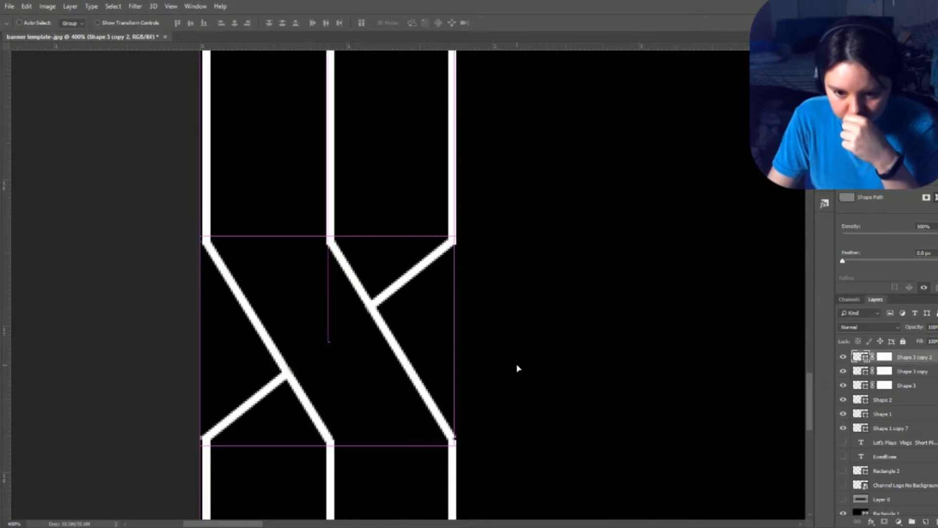
{"action": "key", "text": "v"}
{"action": "key", "text": "z"}
{"action": "key", "text": "ctrl+0"}
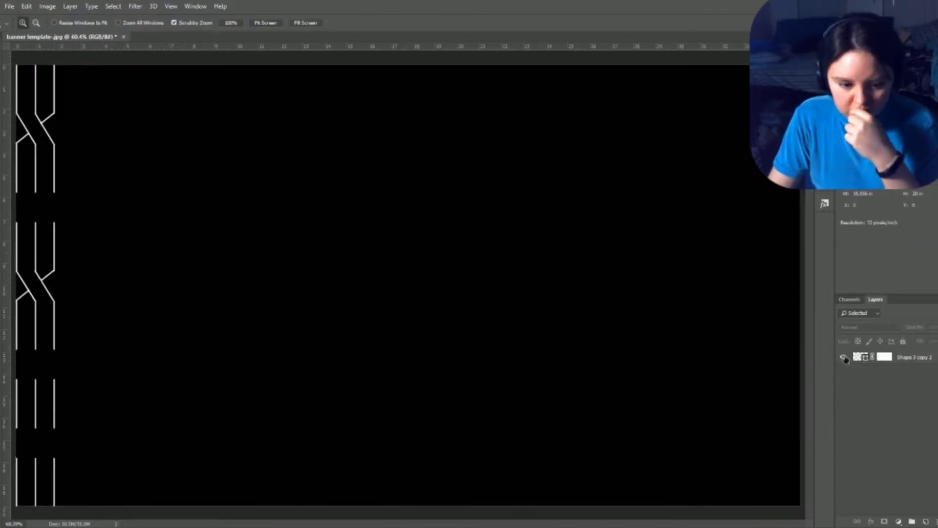
Step: Duplicate the braid segment twice down the canvas and merge the copies into one layer
{"action": "key", "text": "ctrl+j"}
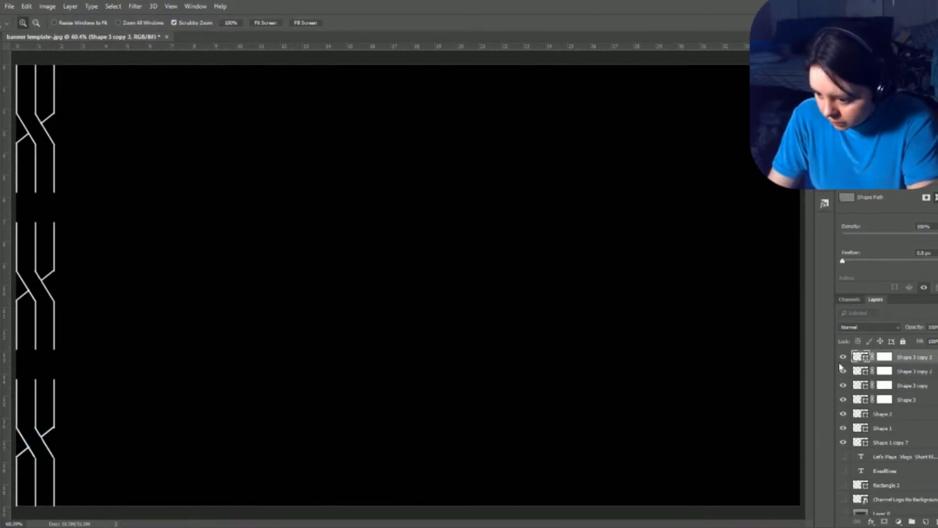
{"action": "left_click_drag", "start_coordinate": [46, 370], "coordinate": [98, 372]}
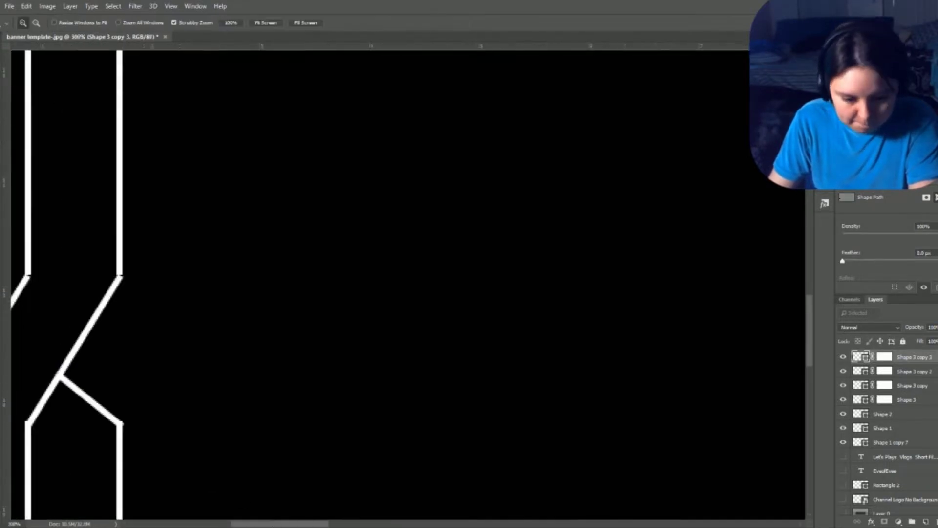
{"action": "key", "text": "v"}
{"action": "key", "text": "ctrl+j"}
{"action": "key", "text": "z"}
{"action": "key", "text": "ctrl+0"}
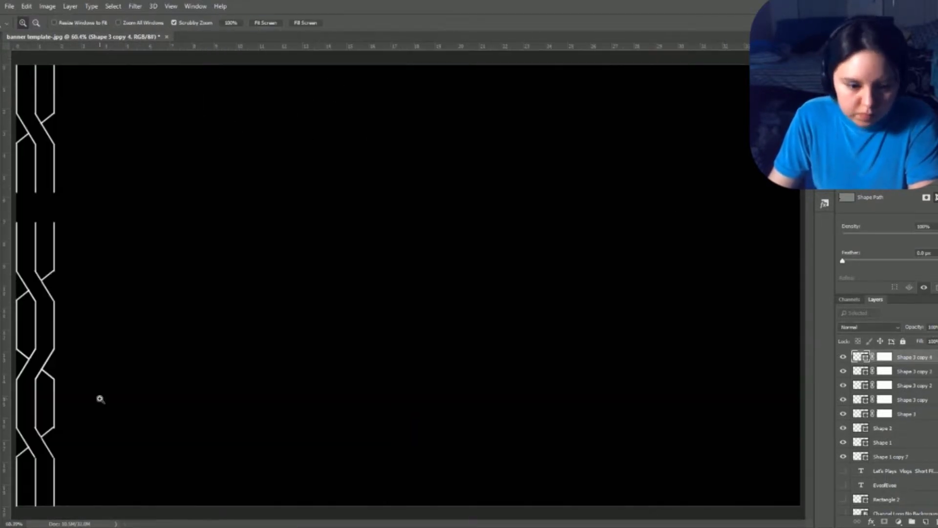
{"action": "left_click_drag", "start_coordinate": [32, 454], "coordinate": [258, 454]}
{"action": "key", "text": "ctrl+0"}
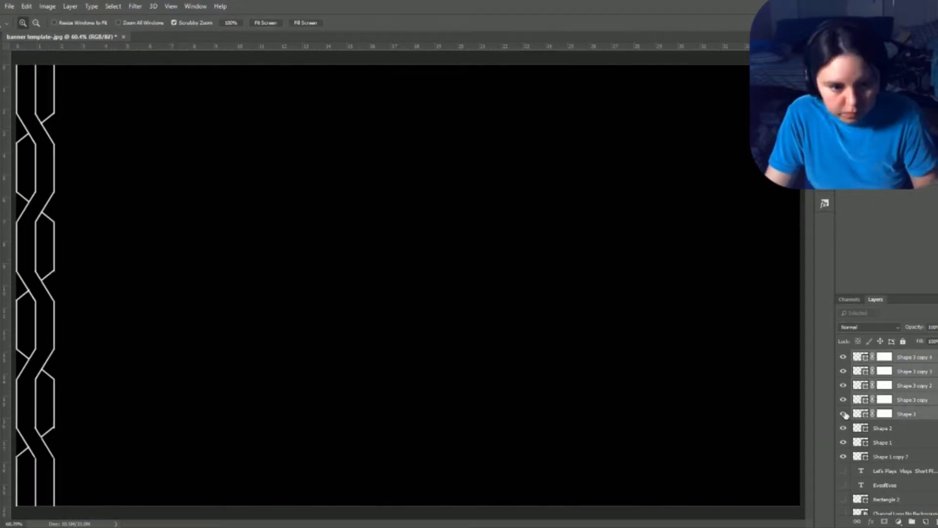
{"action": "key", "text": "ctrl+e"}
Step: Touch up the braid's layer masks with the Brush along its full height
{"action": "left_click_drag", "start_coordinate": [117, 356], "coordinate": [341, 356]}
{"action": "scroll", "coordinate": [342, 357], "scroll_direction": "up", "scroll_amount": 4}
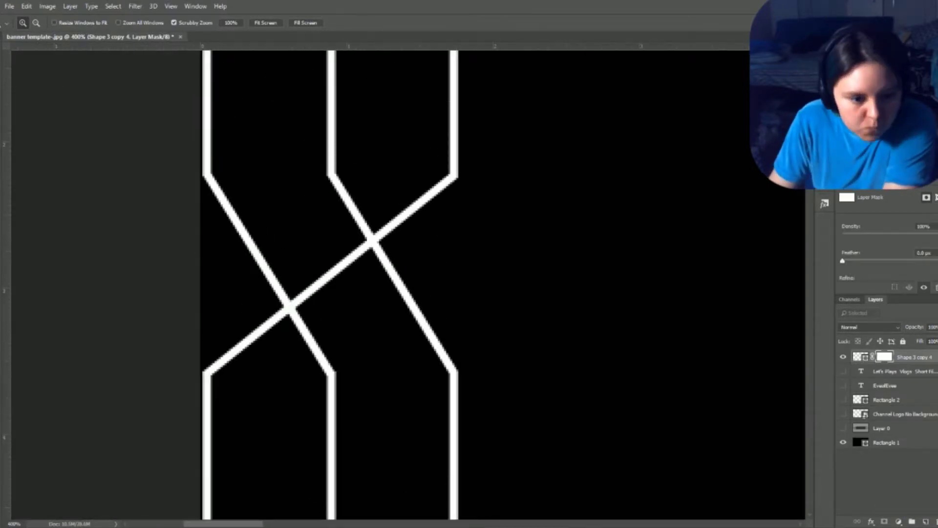
{"action": "key", "text": "b"}
{"action": "scroll", "coordinate": [343, 258], "scroll_direction": "down", "scroll_amount": 5}
{"action": "scroll", "coordinate": [335, 388], "scroll_direction": "down", "scroll_amount": 2}
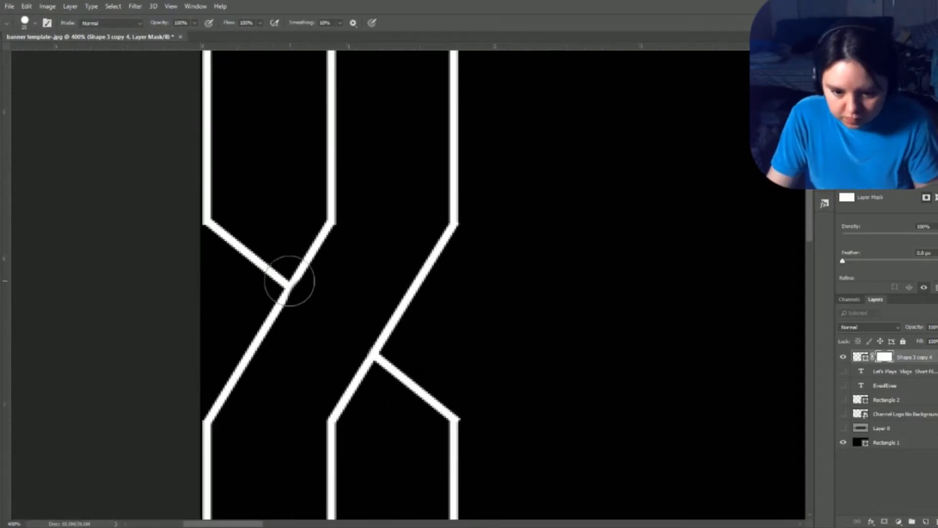
{"action": "scroll", "coordinate": [316, 304], "scroll_direction": "down", "scroll_amount": 5}
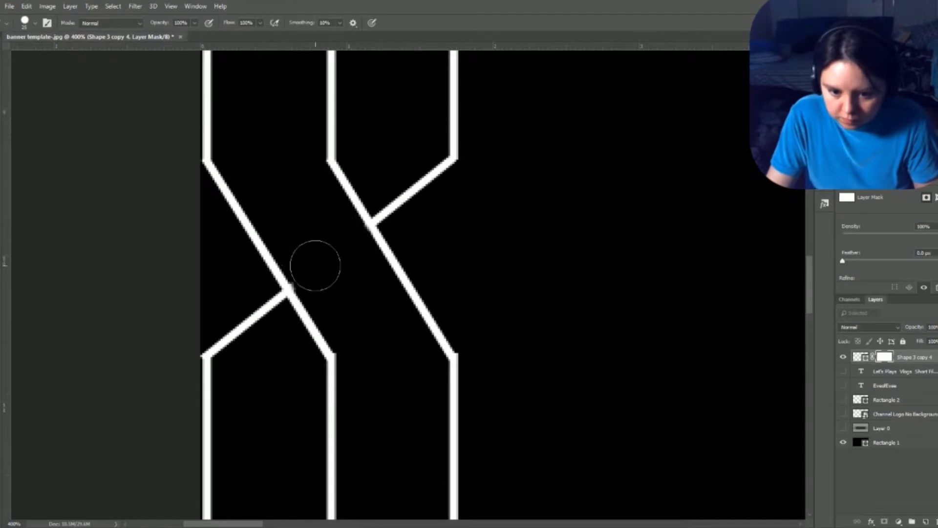
{"action": "scroll", "coordinate": [315, 265], "scroll_direction": "down", "scroll_amount": 5}
{"action": "scroll", "coordinate": [389, 312], "scroll_direction": "down", "scroll_amount": 5}
{"action": "scroll", "coordinate": [314, 273], "scroll_direction": "down", "scroll_amount": 1}
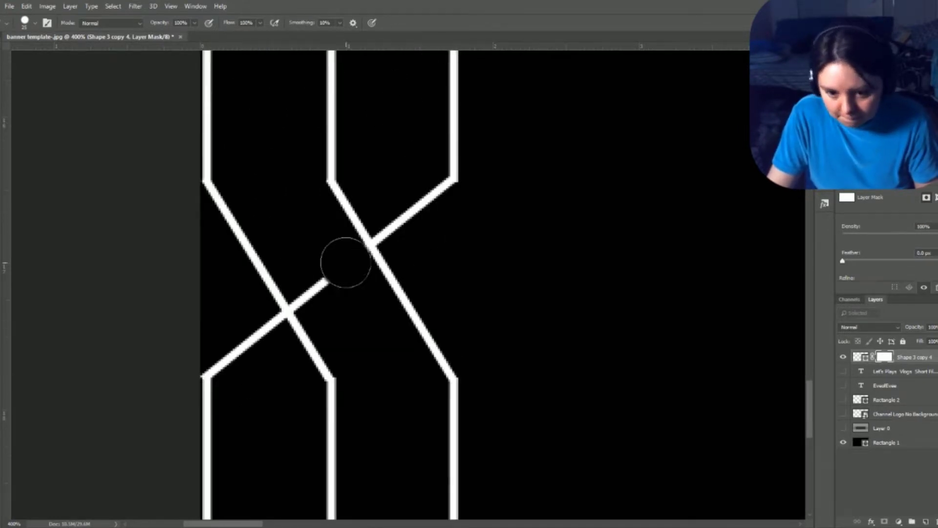
{"action": "scroll", "coordinate": [345, 263], "scroll_direction": "down", "scroll_amount": 5}
Step: Place a braid column copy beside the first and duplicate both columns
{"action": "key", "text": "ctrl+0"}
{"action": "key", "text": "v"}
{"action": "left_click_drag", "start_coordinate": [45, 186], "coordinate": [82, 187]}
{"action": "left_click", "coordinate": [909, 371], "text": "shift"}
{"action": "key", "text": "ctrl+j"}
Step: Duplicate the braid columns rightward, extending the pattern toward the canvas middle
{"action": "left_click_drag", "start_coordinate": [48, 240], "coordinate": [123, 240]}
{"action": "key", "text": "ctrl+z"}
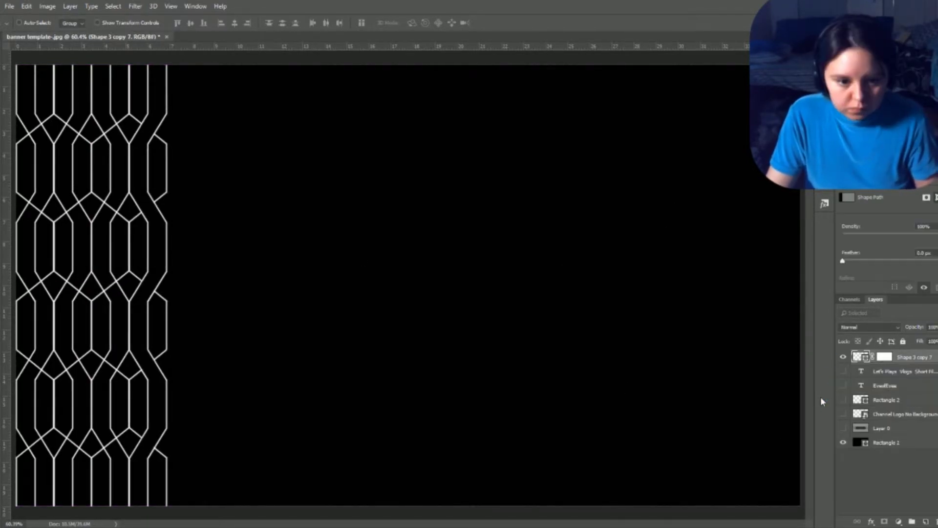
{"action": "key", "text": "ctrl+z"}
{"action": "key", "text": "ctrl+j"}
{"action": "left_click_drag", "start_coordinate": [140, 251], "coordinate": [212, 251]}
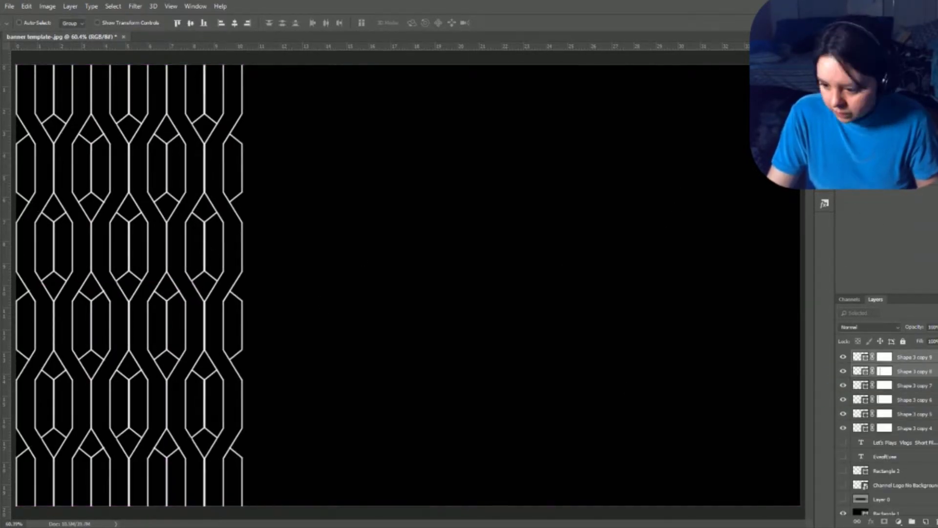
{"action": "key", "text": "ctrl+j"}
{"action": "left_click_drag", "start_coordinate": [126, 247], "coordinate": [353, 247]}
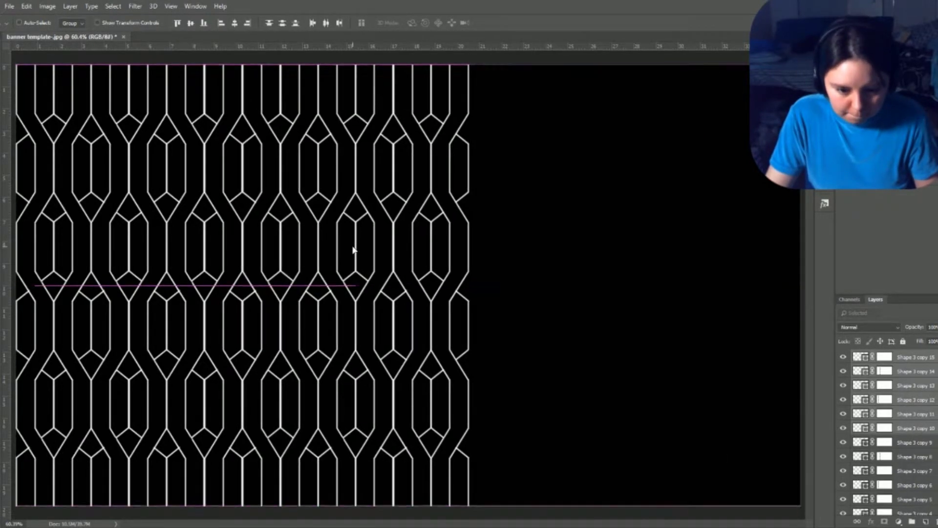
Step: Copy the braid layers across to the right edge and group the pattern layers
{"action": "left_click", "coordinate": [912, 371]}
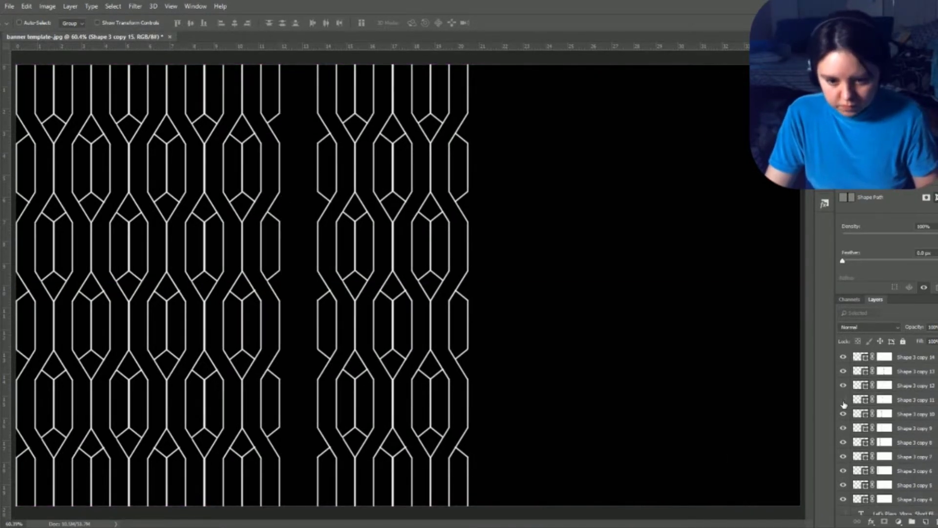
{"action": "left_click", "coordinate": [912, 429], "text": "shift"}
{"action": "key", "text": "ctrl+j"}
{"action": "left_click_drag", "start_coordinate": [342, 246], "coordinate": [666, 250]}
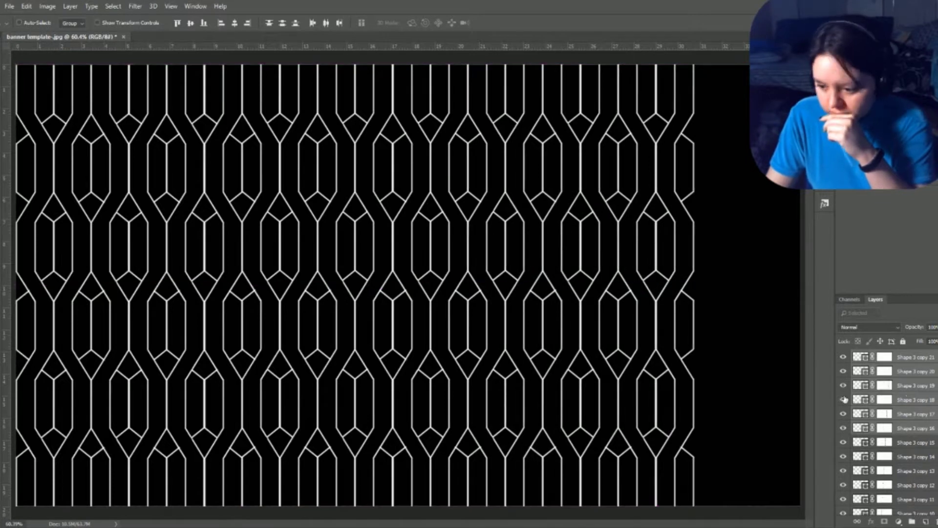
{"action": "key", "text": "ctrl+j"}
{"action": "left_click_drag", "start_coordinate": [694, 302], "coordinate": [733, 303]}
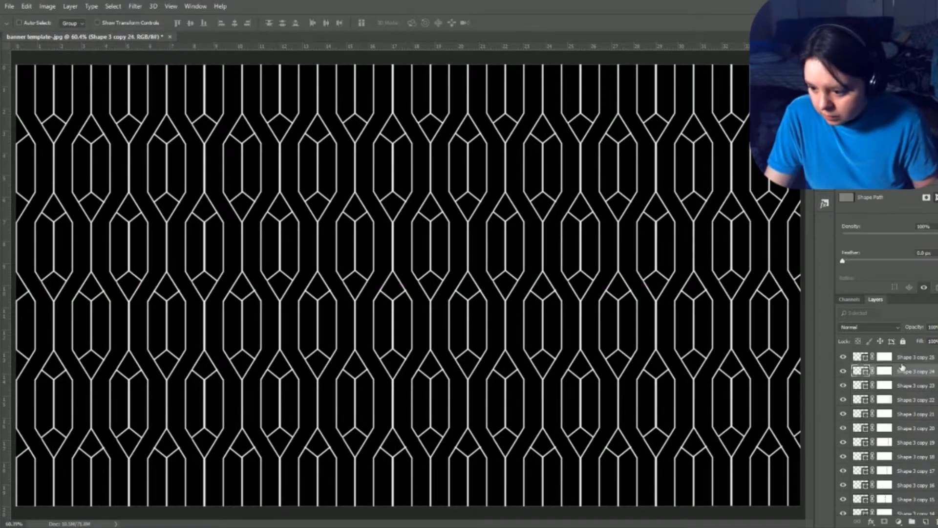
{"action": "scroll", "coordinate": [887, 430], "scroll_direction": "down", "scroll_amount": 5}
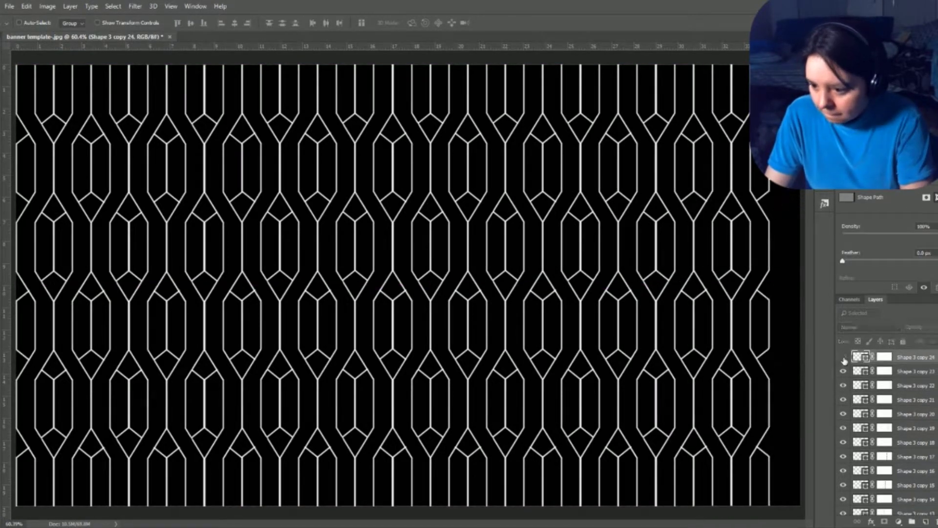
{"action": "left_click", "coordinate": [908, 519]}
{"action": "left_click_drag", "start_coordinate": [843, 371], "coordinate": [843, 399]}
Step: Show the band rectangle, tagline and winged logo layers
{"action": "left_click", "coordinate": [895, 385]}
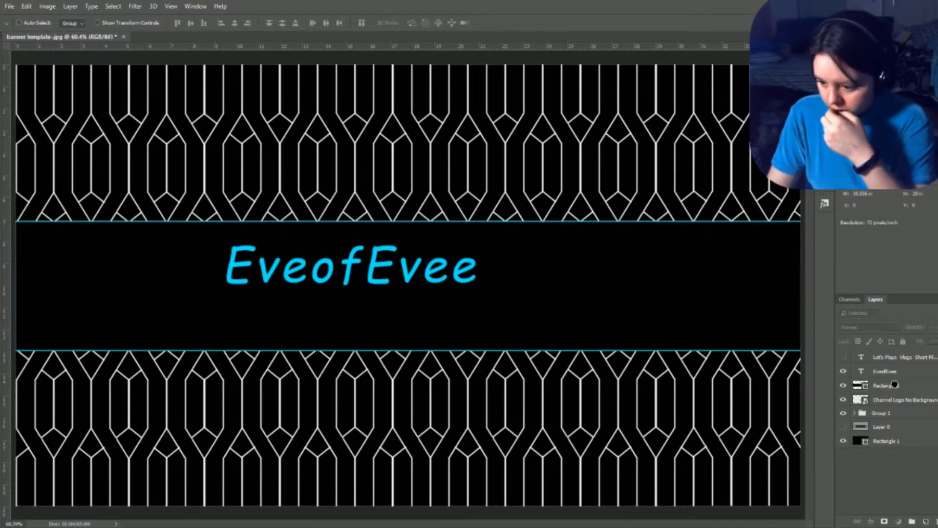
{"action": "left_click", "coordinate": [855, 413]}
{"action": "scroll", "coordinate": [900, 440], "scroll_direction": "down", "scroll_amount": 5}
Step: Feather the Group 1 braid layer mask by 2 px
{"action": "left_click", "coordinate": [917, 481]}
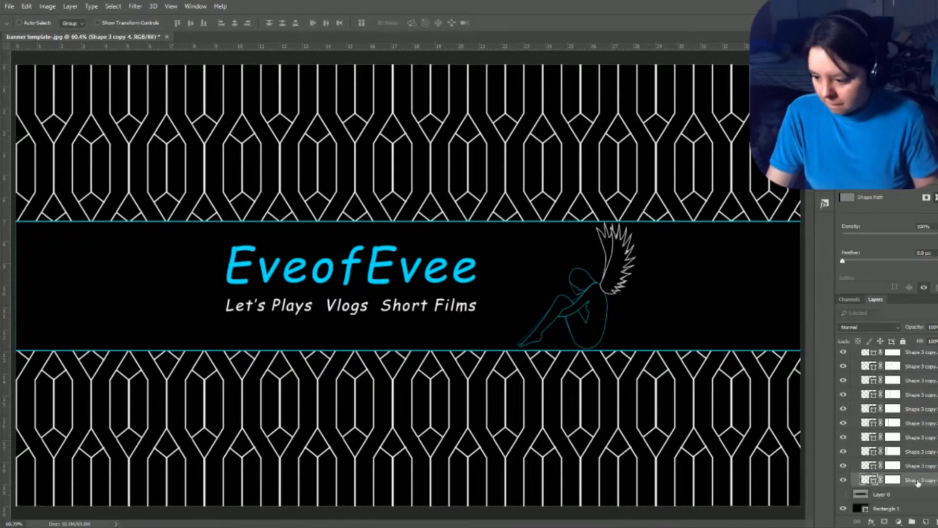
{"action": "left_click", "coordinate": [854, 233]}
{"action": "key", "text": "alt+bracketright"}
{"action": "key", "text": "alt+bracketright"}
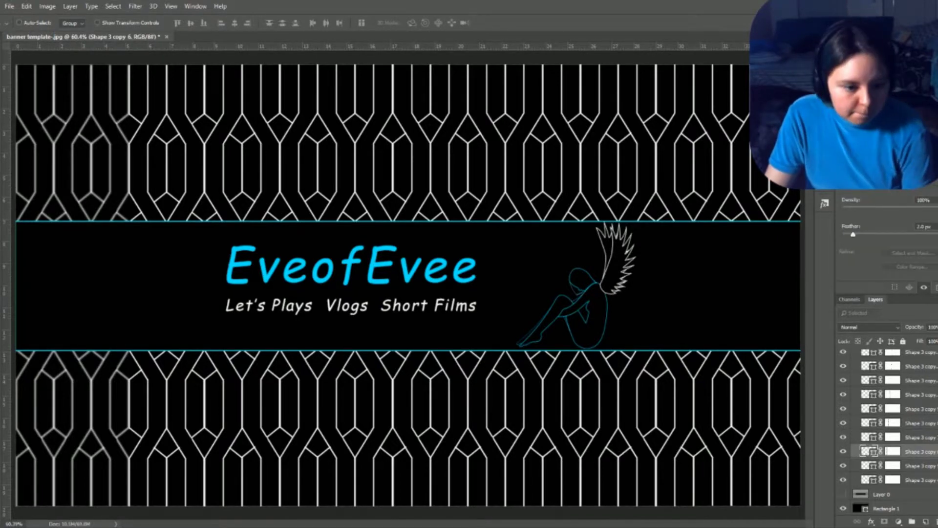
{"action": "key", "text": "a"}
{"action": "key", "text": "Delete"}
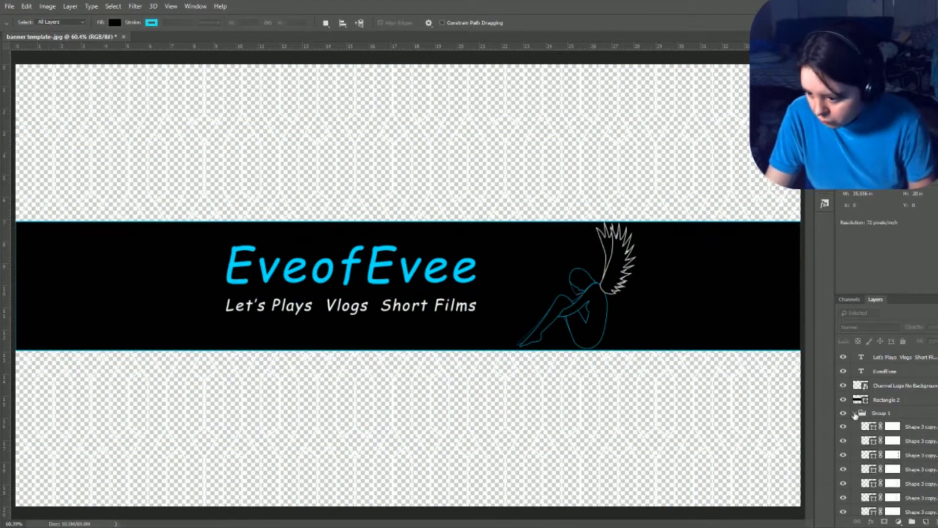
Step: Make the knot pattern's path strokes thin deep indigo lines, then restore all banner layers
{"action": "left_click", "coordinate": [843, 413], "text": "alt"}
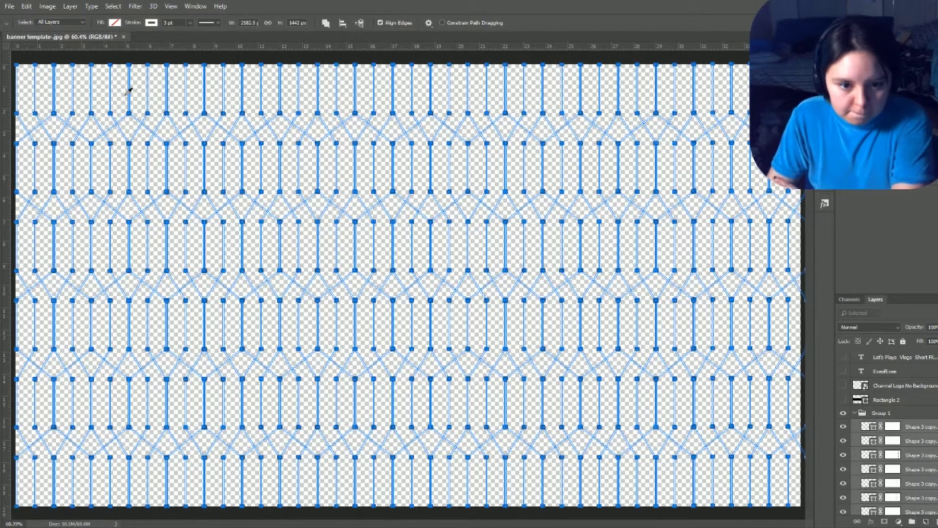
{"action": "key", "text": "i"}
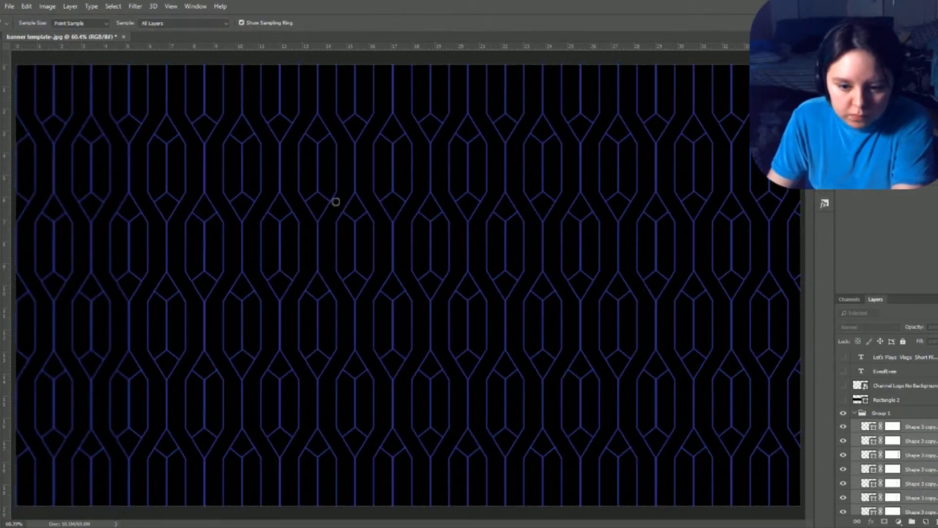
{"action": "key", "text": "a"}
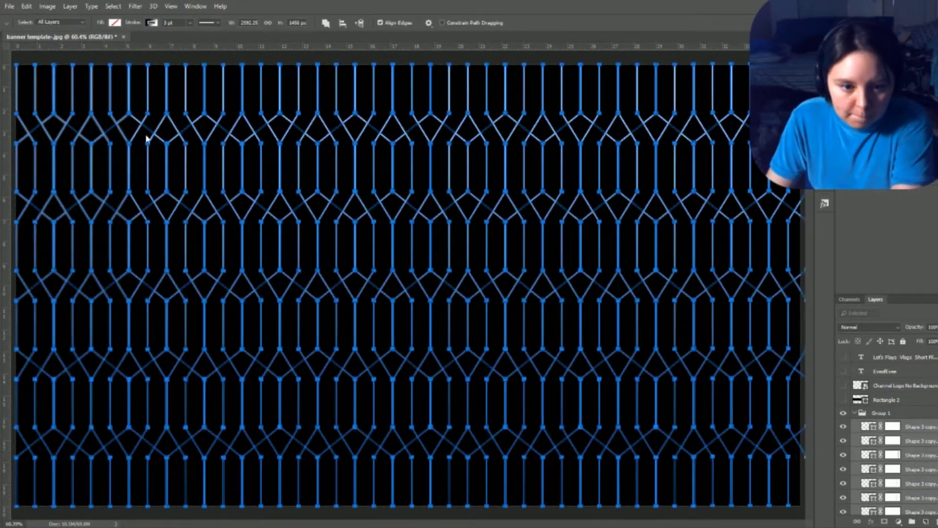
{"action": "key", "text": "i"}
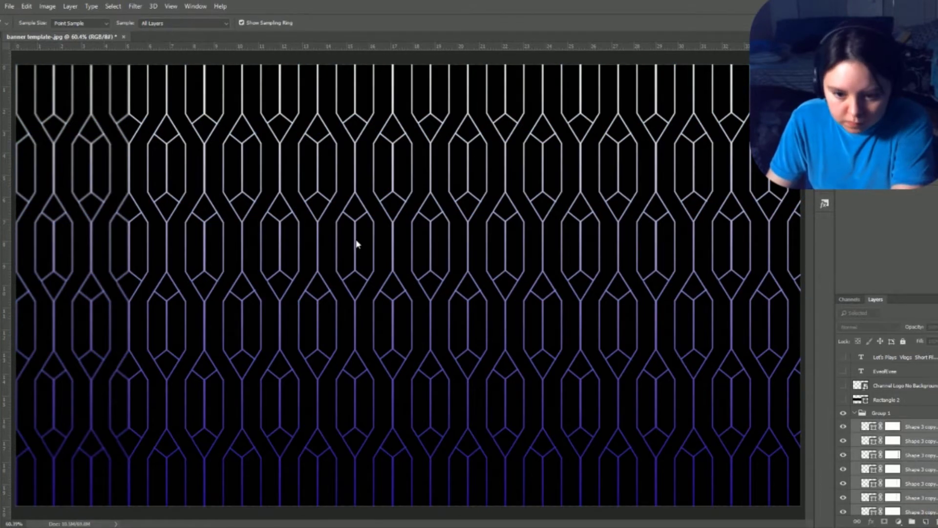
{"action": "key", "text": "a"}
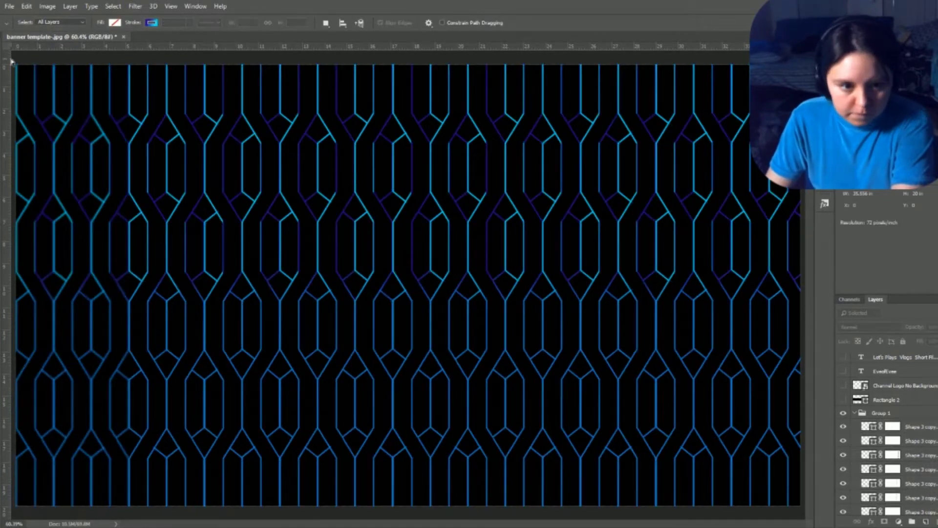
{"action": "key", "text": "ctrl+z"}
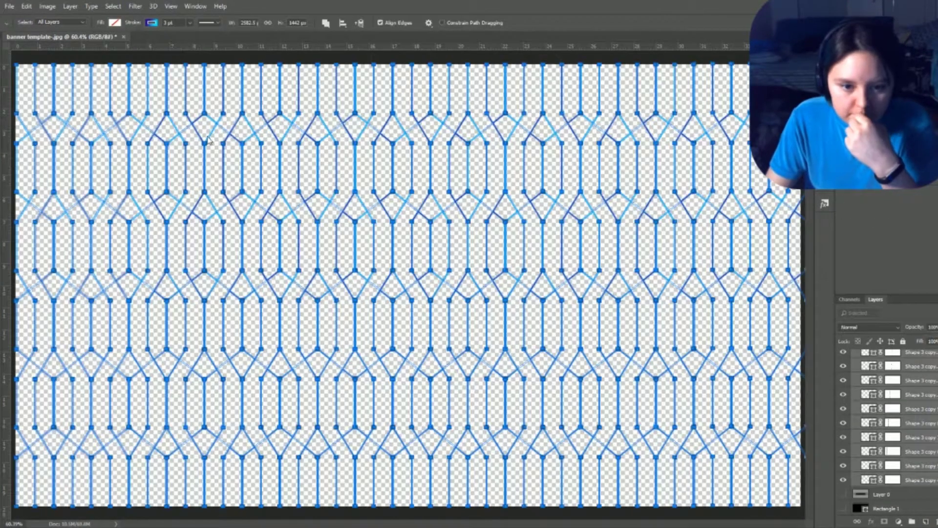
{"action": "key", "text": "ctrl+alt+z"}
{"action": "key", "text": "ctrl+alt+z"}
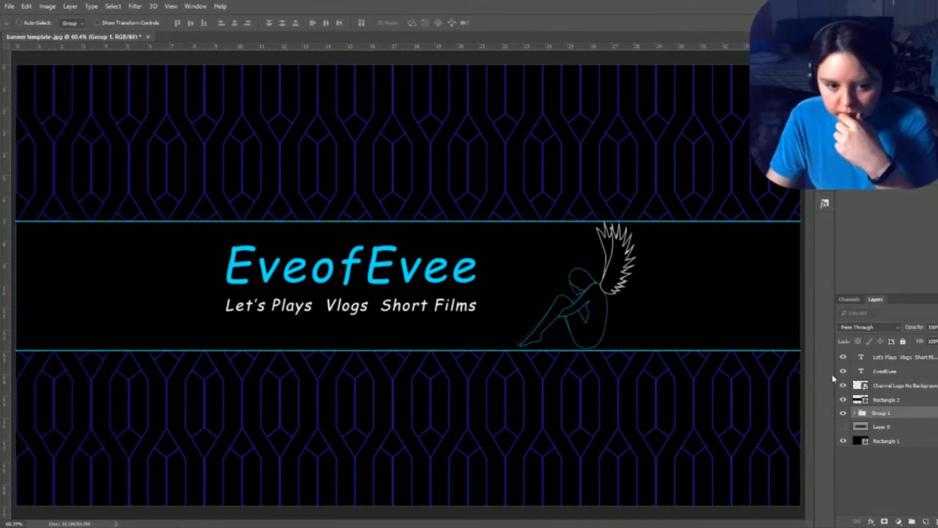
Step: Adjust mask Feather on each Shape 3 copy layer, then collapse Group 1 and select Rectangle 1
{"action": "key", "text": "ctrl+alt+z"}
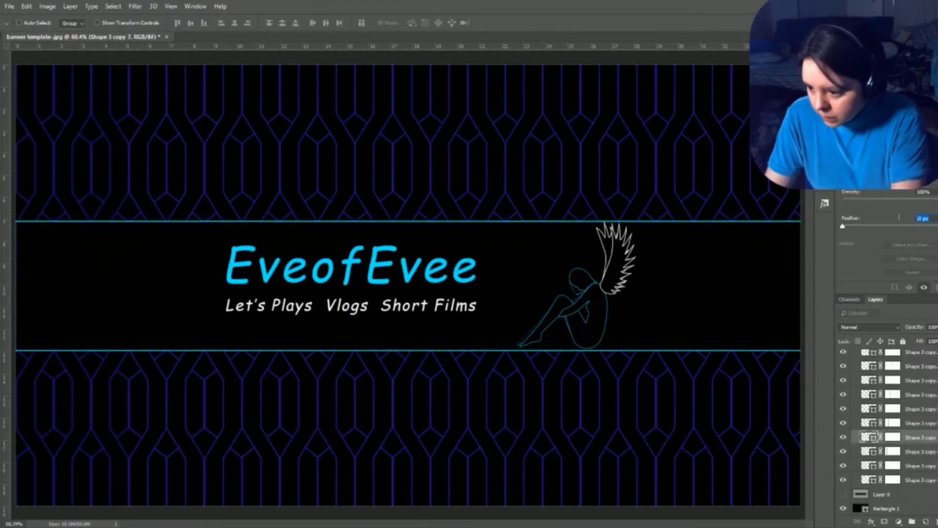
{"action": "key", "text": "ctrl+alt+z"}
{"action": "key", "text": "ctrl+alt+z"}
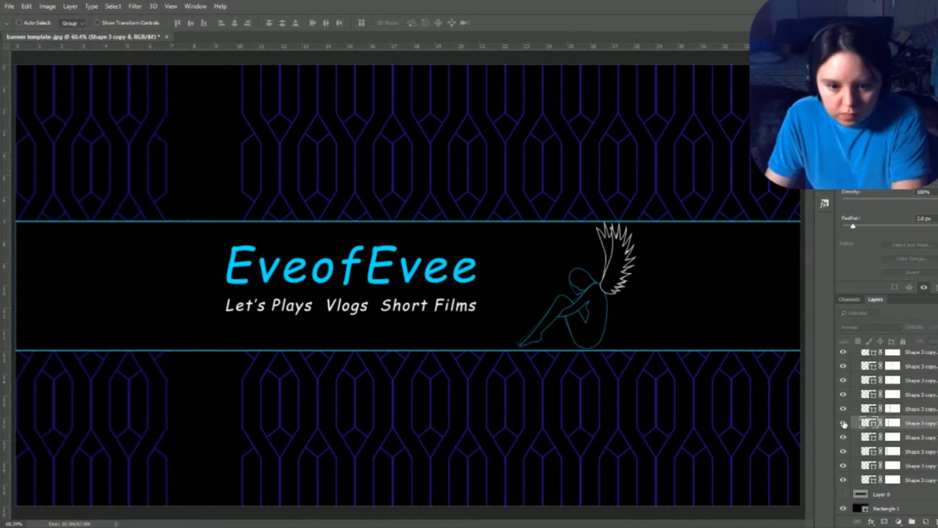
{"action": "key", "text": "ctrl+alt+z"}
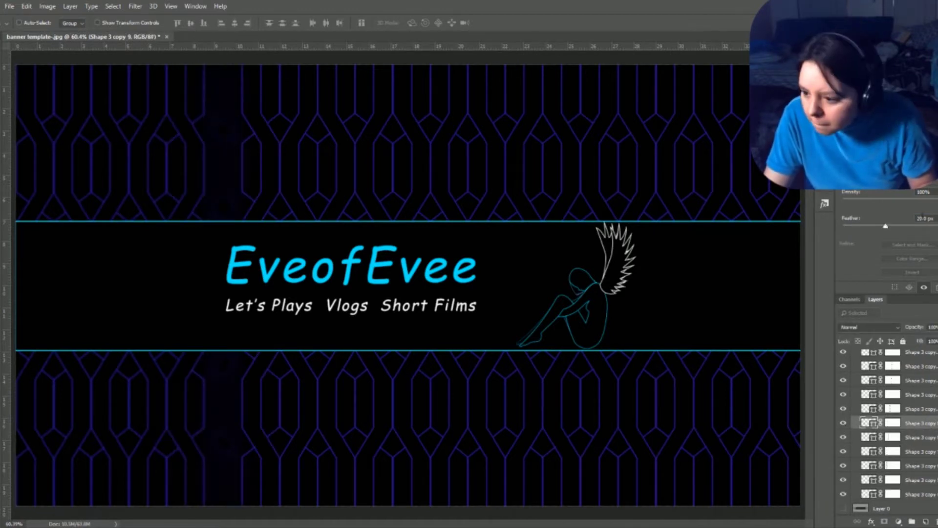
{"action": "key", "text": "ctrl+alt+z"}
{"action": "key", "text": "ctrl+alt+z"}
{"action": "key", "text": "ctrl+alt+z"}
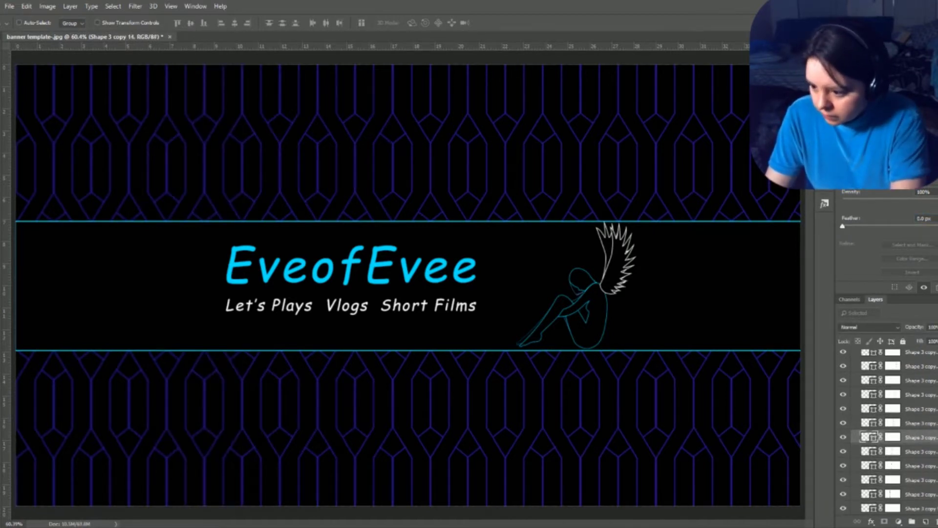
{"action": "key", "text": "ctrl+alt+z"}
{"action": "key", "text": "ctrl+alt+z"}
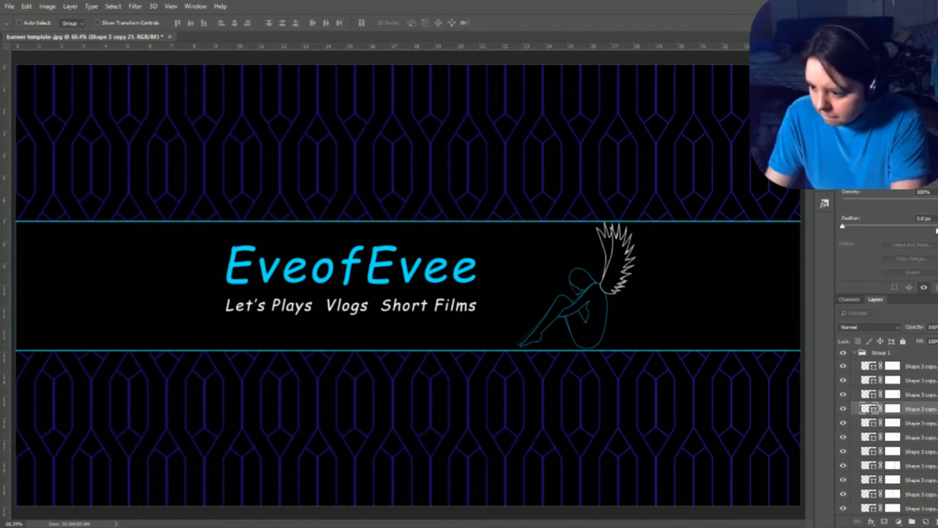
{"action": "key", "text": "ctrl+alt+z"}
{"action": "key", "text": "ctrl+alt+z"}
{"action": "key", "text": "ctrl+alt+z"}
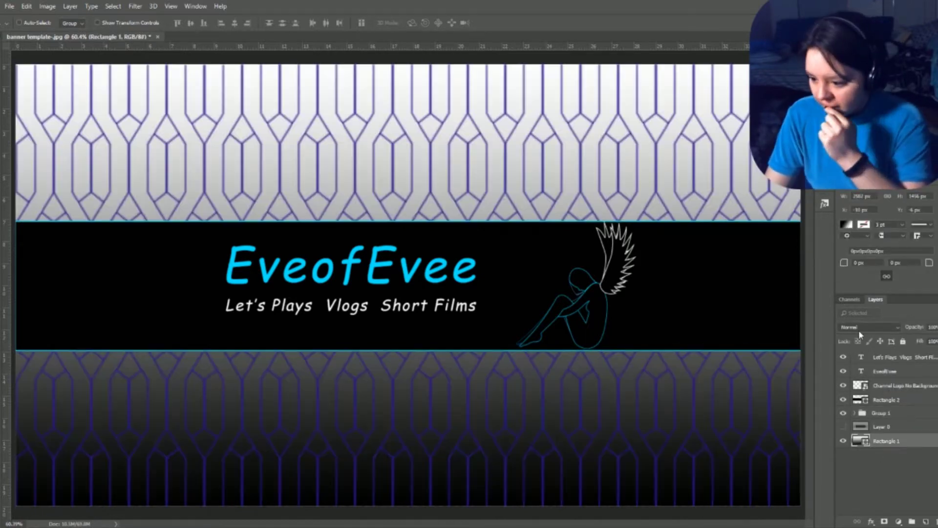
{"action": "key", "text": "ctrl+alt+z"}
Step: Fill the background rectangle with a sampled dark navy, then deselect that layer
{"action": "key", "text": "i"}
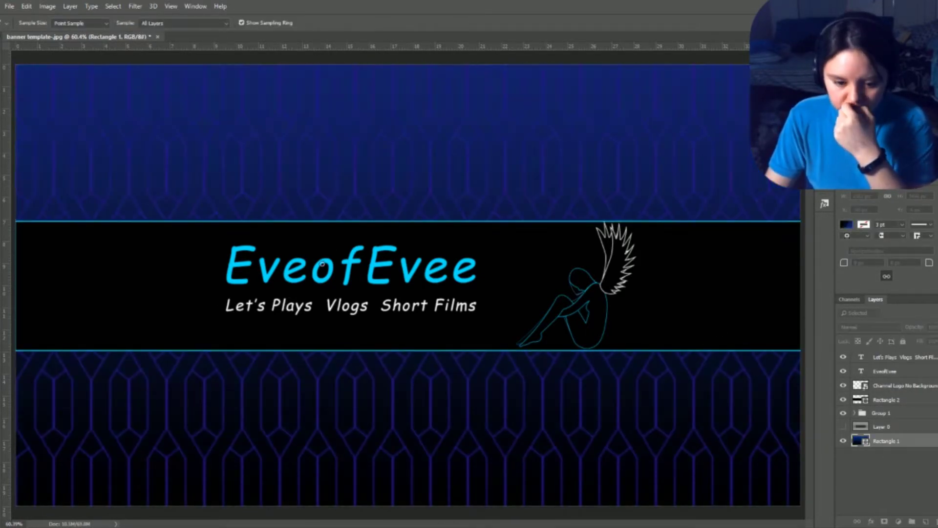
{"action": "key", "text": "v"}
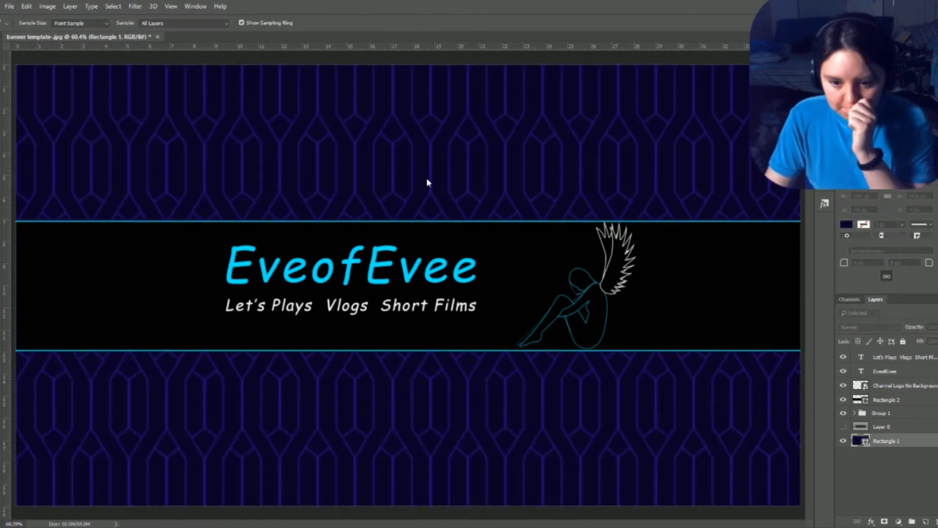
{"action": "left_click", "coordinate": [883, 476]}
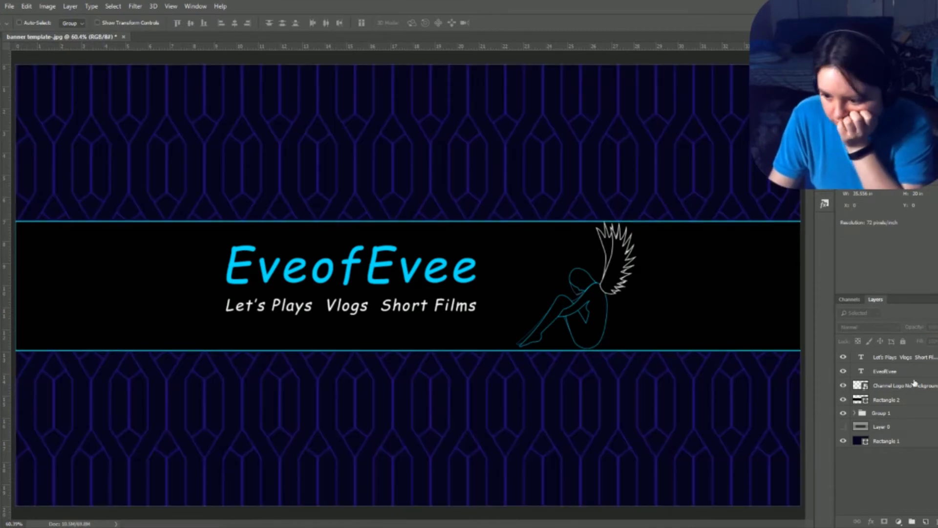
{"action": "left_click", "coordinate": [884, 371]}
Step: Change the tagline to 'Let's Plays ~ Vlogs ~ Short Films' and give it a drop shadow
{"action": "key", "text": "h"}
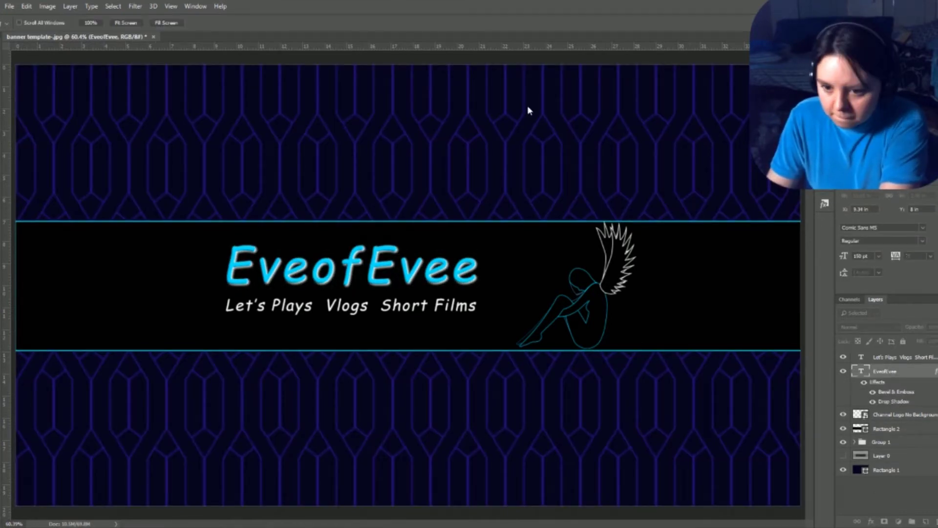
{"action": "key", "text": "t"}
{"action": "left_click", "coordinate": [325, 307]}
{"action": "type", "text": "~"}
{"action": "key", "text": "ctrl+Return"}
{"action": "key", "text": "i"}
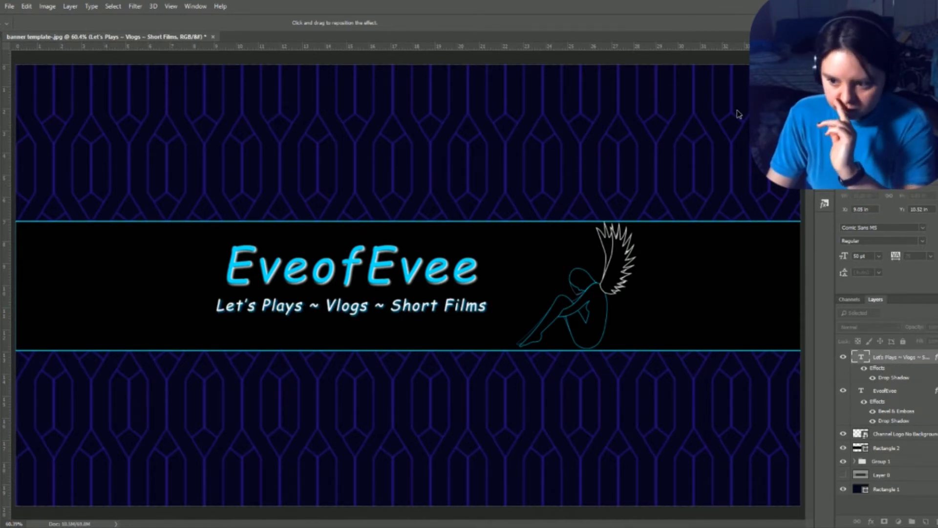
{"action": "left_click", "coordinate": [885, 390]}
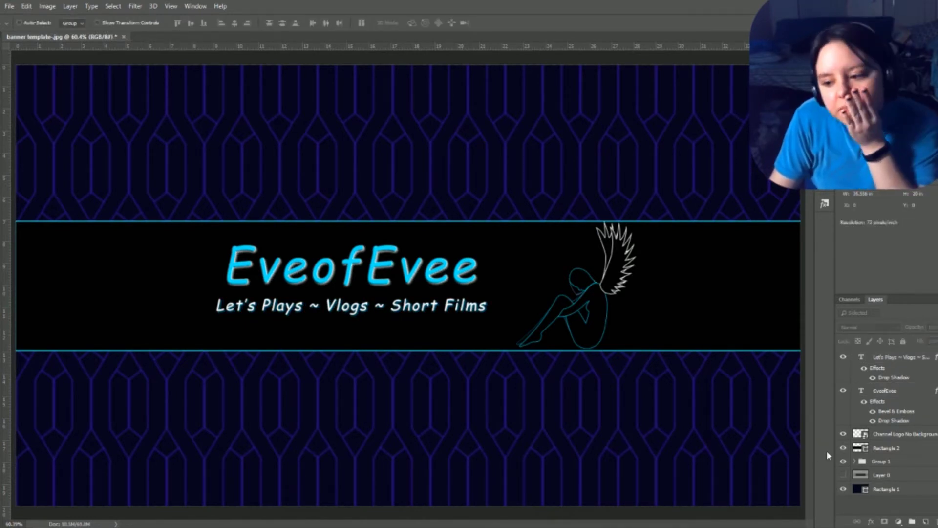
Step: Move two Shape 3 copies out of Group 1 above Rectangle 2 and line them up across the band
{"action": "left_click", "coordinate": [854, 461]}
{"action": "left_click_drag", "start_coordinate": [860, 462], "coordinate": [875, 452]}
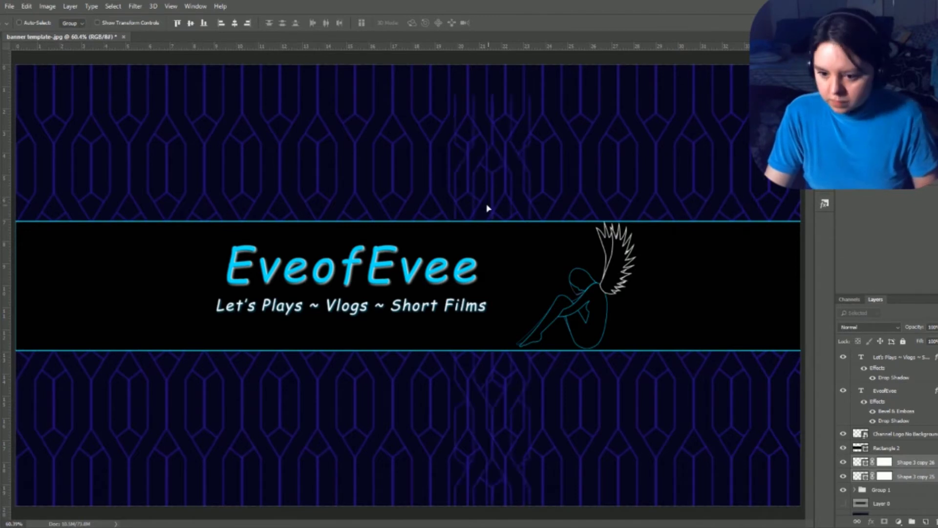
{"action": "key", "text": "ctrl+]"}
{"action": "key", "text": "ctrl+]"}
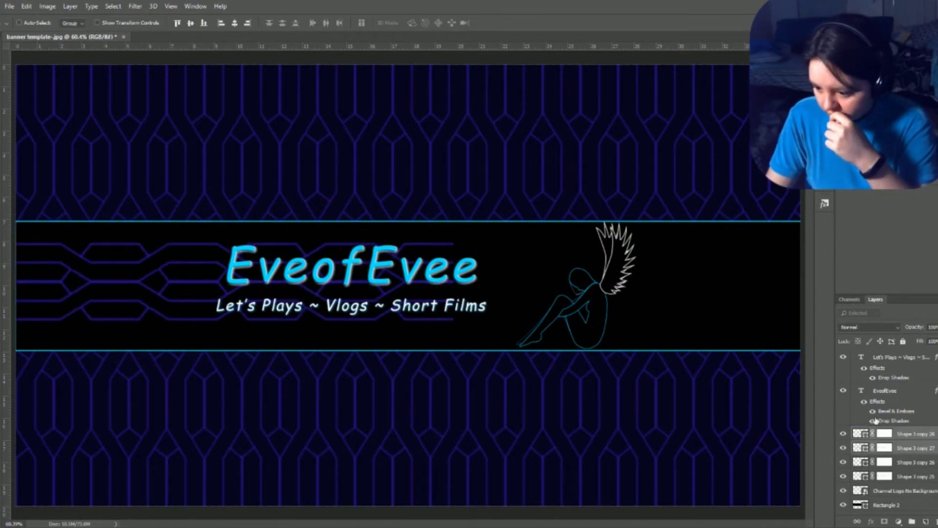
{"action": "left_click_drag", "start_coordinate": [843, 357], "coordinate": [843, 391]}
{"action": "left_click_drag", "start_coordinate": [477, 287], "coordinate": [472, 287]}
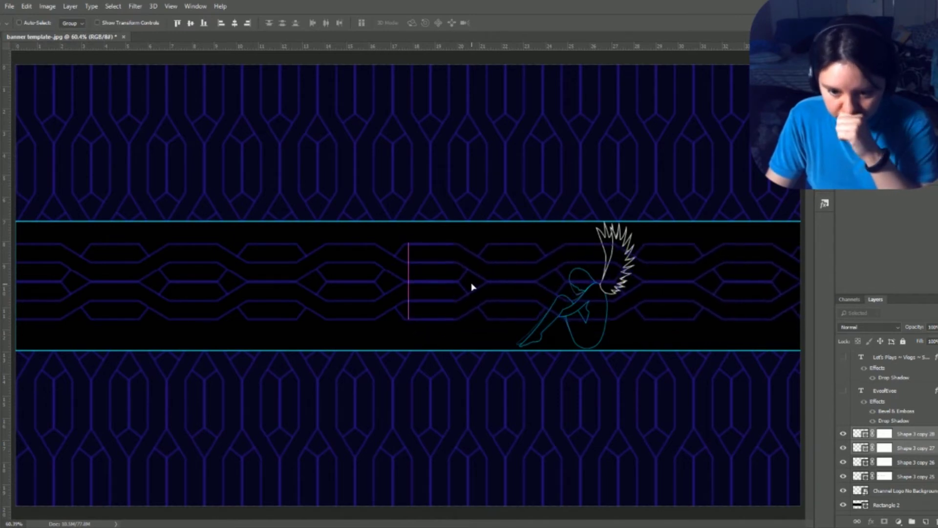
Step: Zoom in on the band pattern and nudge the right piece into alignment
{"action": "key", "text": "z"}
{"action": "left_click_drag", "start_coordinate": [459, 279], "coordinate": [494, 279]}
{"action": "key", "text": "b"}
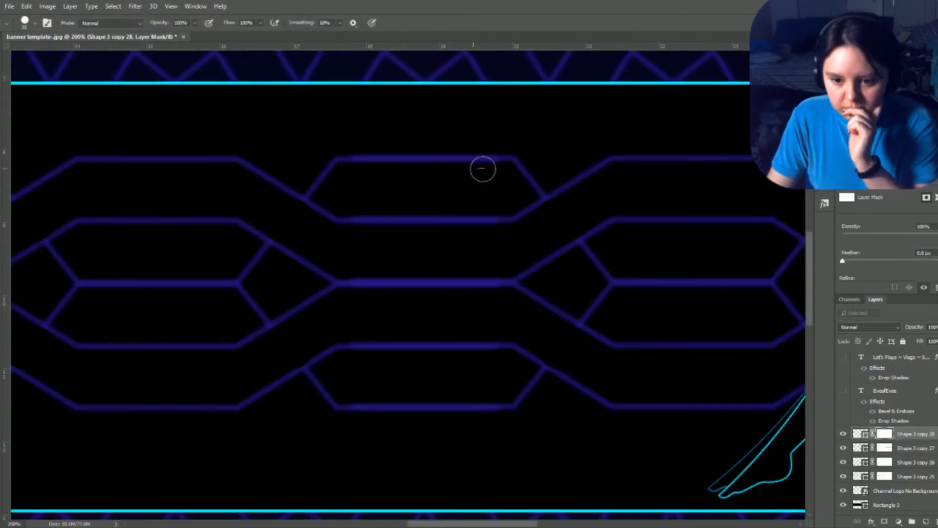
{"action": "key", "text": "alt+bracketleft"}
{"action": "key", "text": "alt+bracketright"}
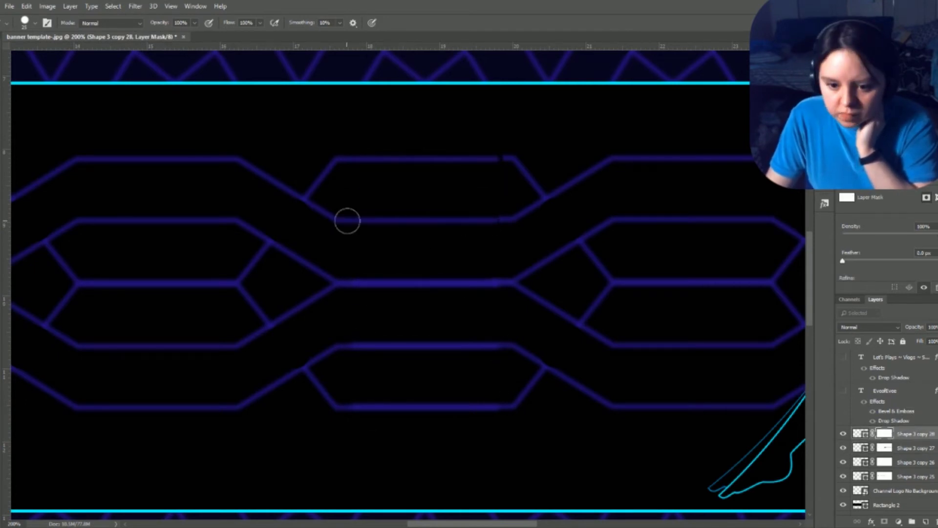
{"action": "key", "text": "v"}
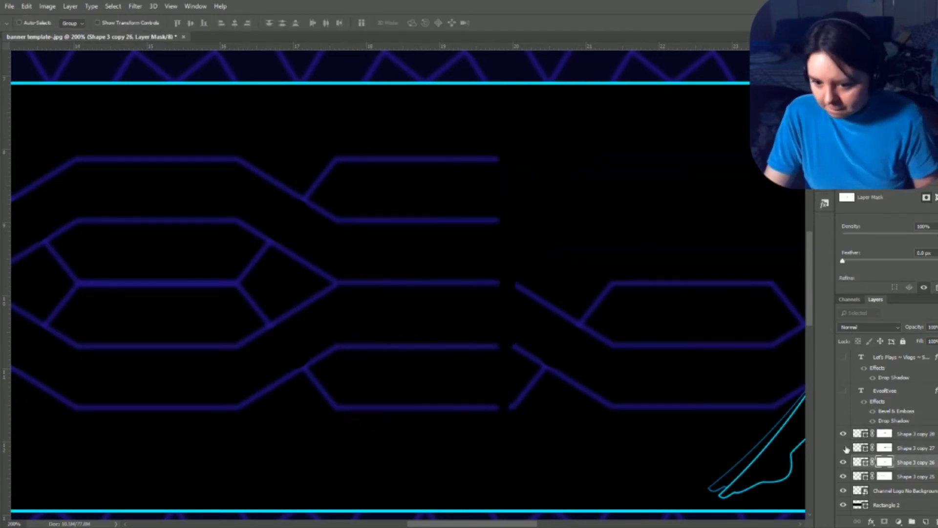
{"action": "left_click_drag", "start_coordinate": [486, 283], "coordinate": [586, 251]}
Step: Paint the band pattern masks so the braid crossings weave cleanly
{"action": "key", "text": "alt+bracketleft"}
{"action": "key", "text": "b"}
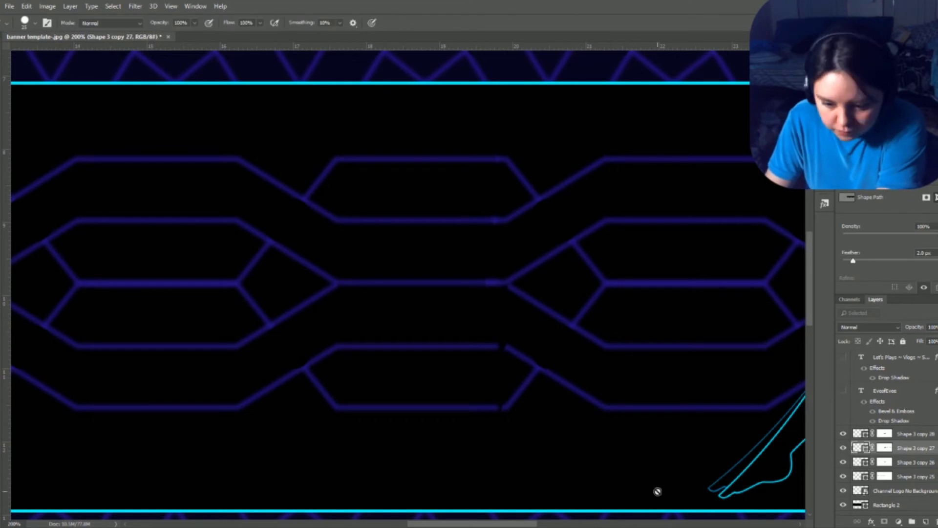
{"action": "left_click_drag", "start_coordinate": [506, 416], "coordinate": [507, 406]}
{"action": "left_click", "coordinate": [888, 438]}
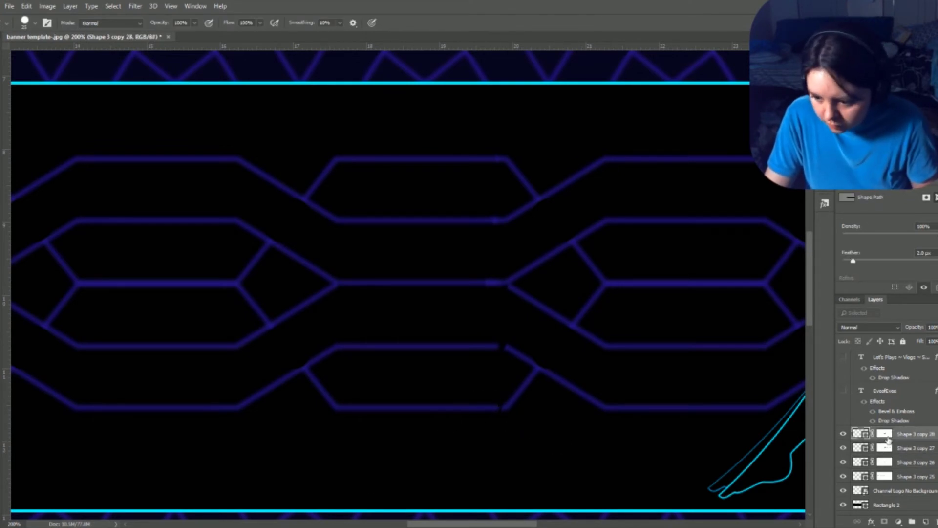
{"action": "key", "text": "alt+bracketleft"}
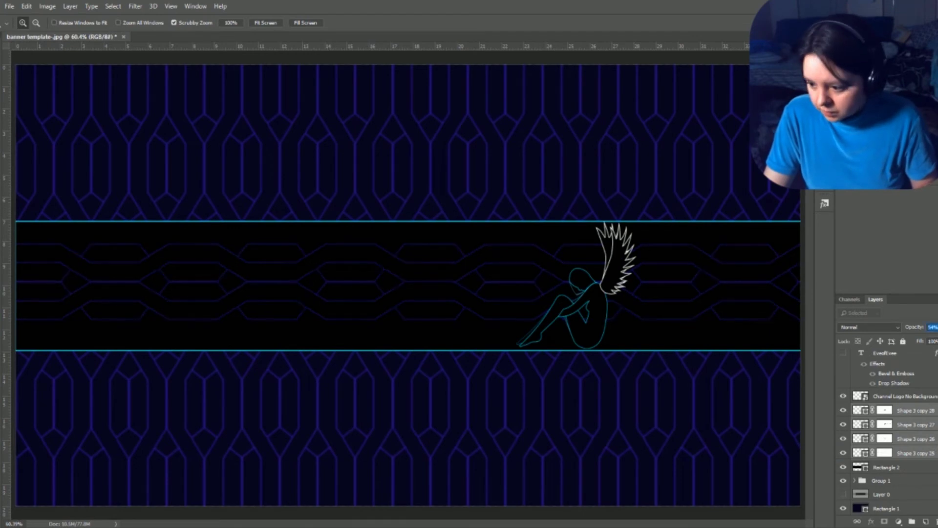
Step: Feather the layer masks of the band pattern layers to soften their edges
{"action": "left_click", "coordinate": [919, 439]}
{"action": "key", "text": "Return"}
{"action": "left_click", "coordinate": [915, 453]}
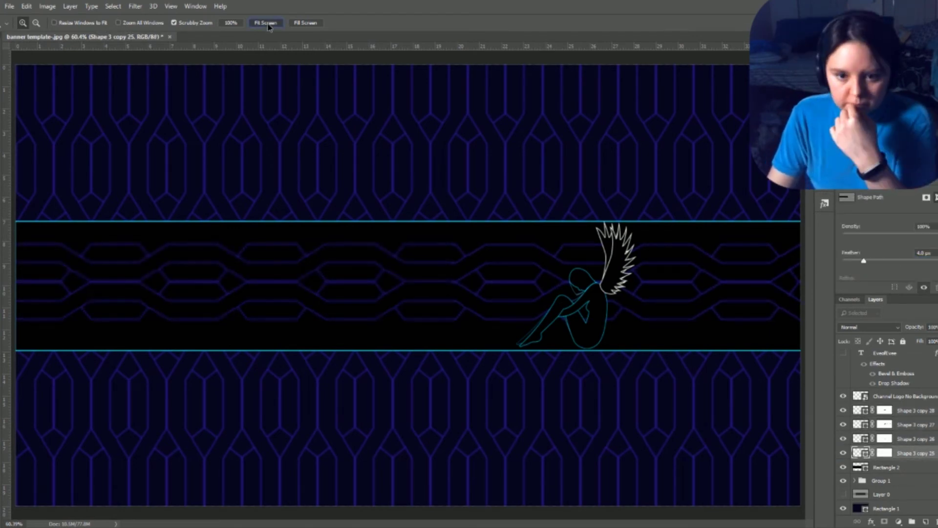
Step: Show the title, tagline and winged logo again, and hide the Layer 0 size template
{"action": "left_click", "coordinate": [843, 357]}
{"action": "left_click", "coordinate": [844, 357]}
{"action": "scroll", "coordinate": [853, 401], "scroll_direction": "down", "scroll_amount": 1}
{"action": "left_click", "coordinate": [844, 396]}
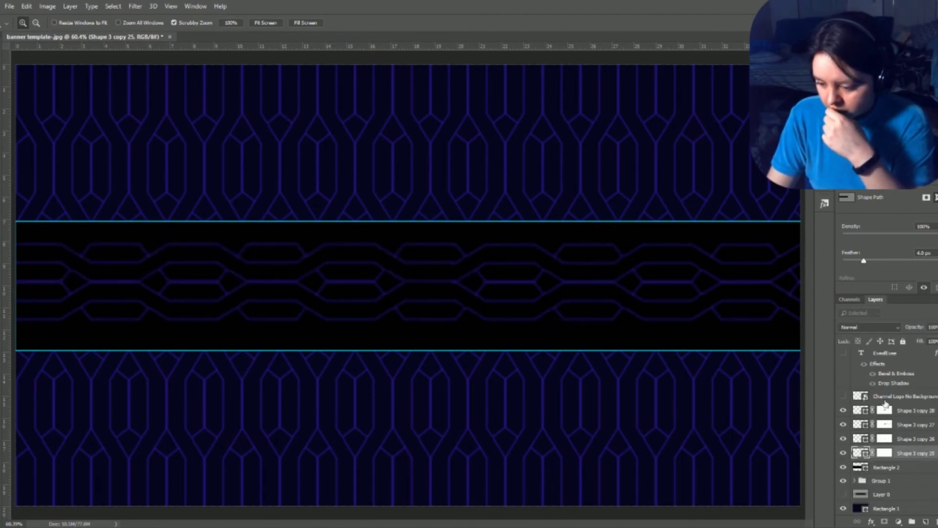
{"action": "left_click", "coordinate": [844, 396]}
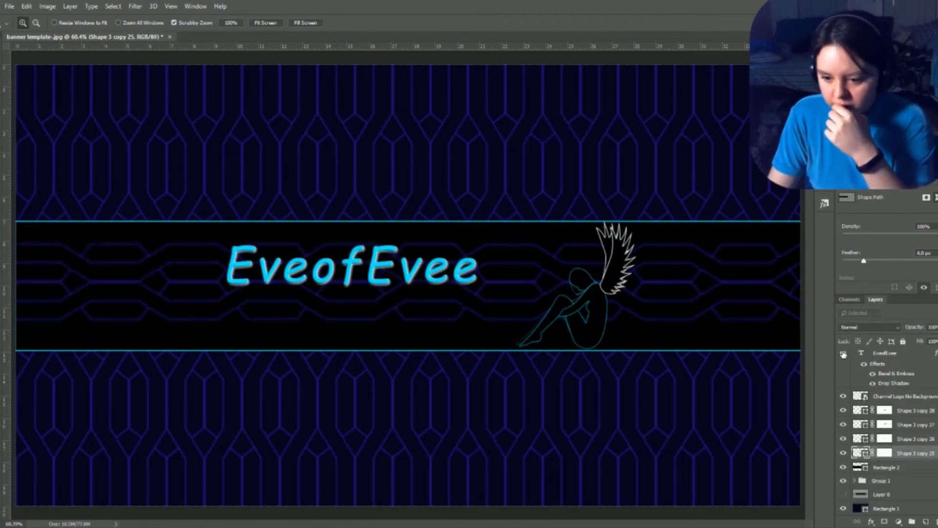
{"action": "left_click", "coordinate": [843, 371]}
{"action": "left_click_drag", "start_coordinate": [879, 494], "coordinate": [880, 355]}
{"action": "left_click", "coordinate": [864, 511]}
{"action": "left_click", "coordinate": [843, 356]}
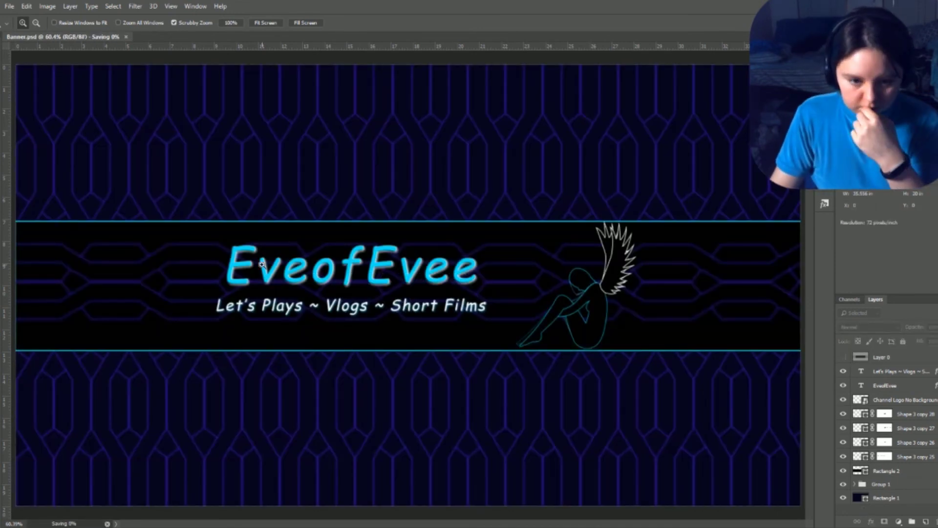